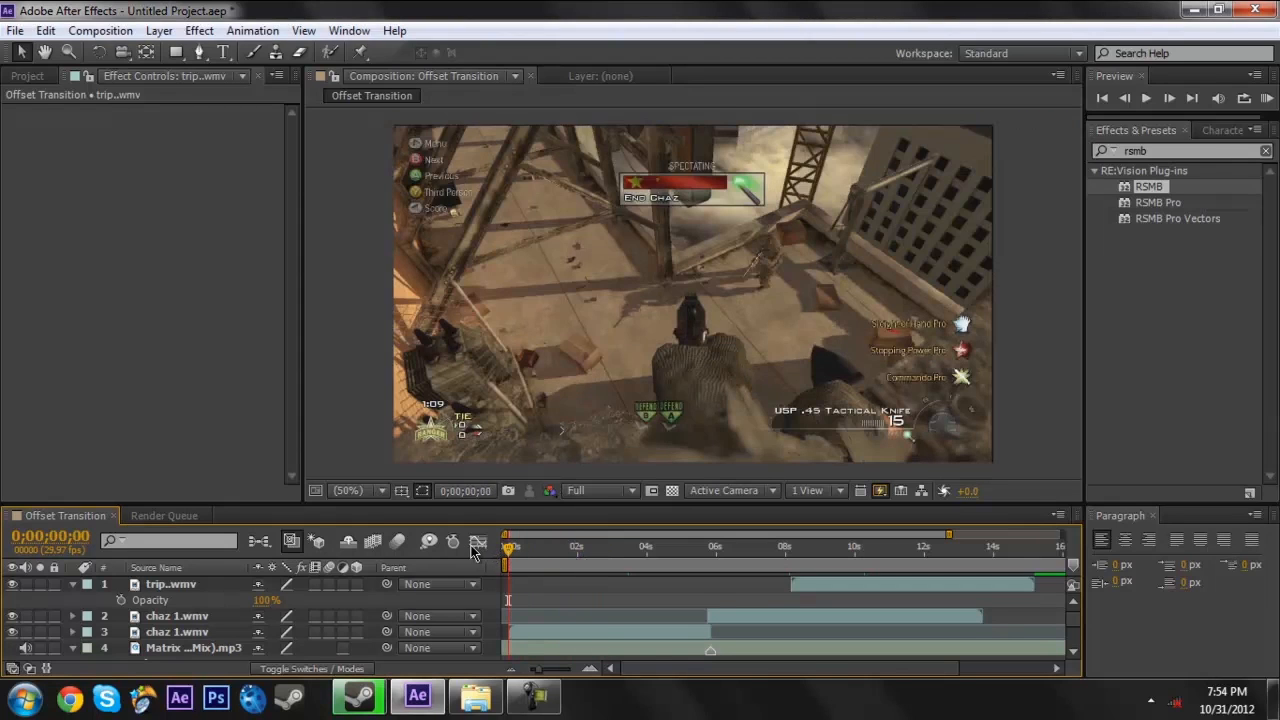
- Trim the start of trip..wmv at 0;00;09;17, then shift the trimmed clip earlier so it begins at 0;00;08;07
drag(512, 551, 846, 553)
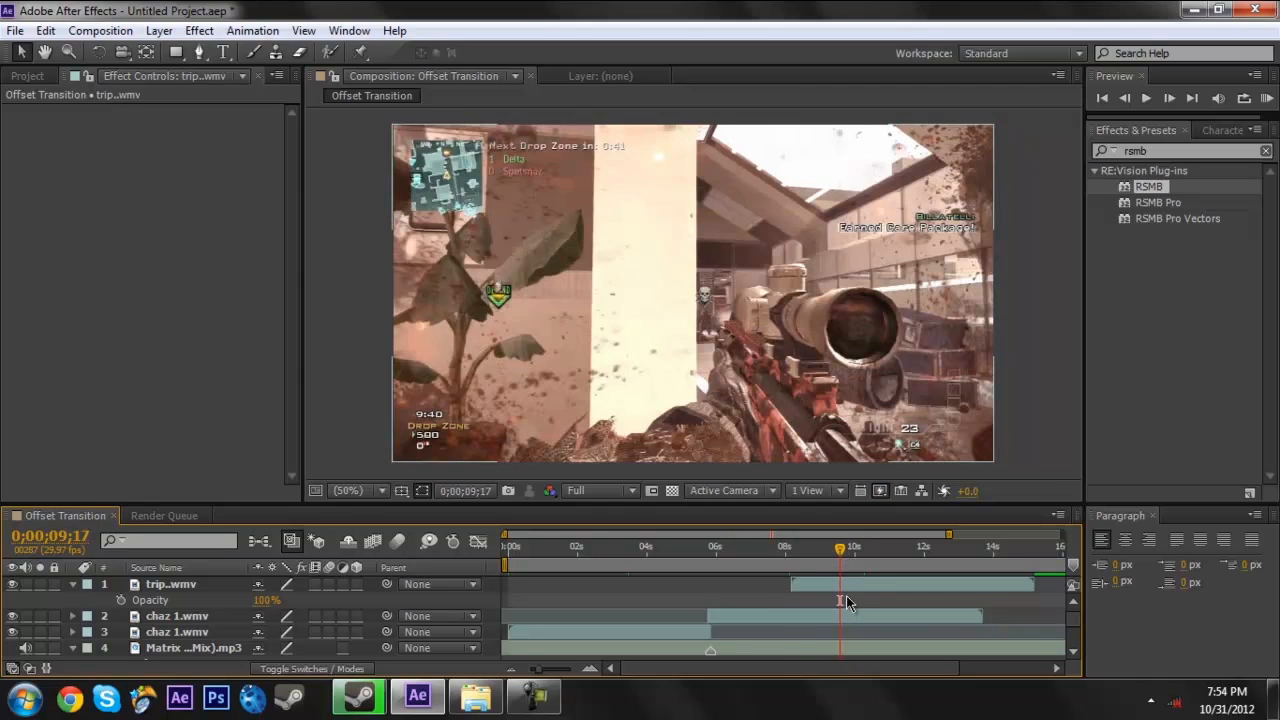
click(846, 594)
key(alt+bracketleft)
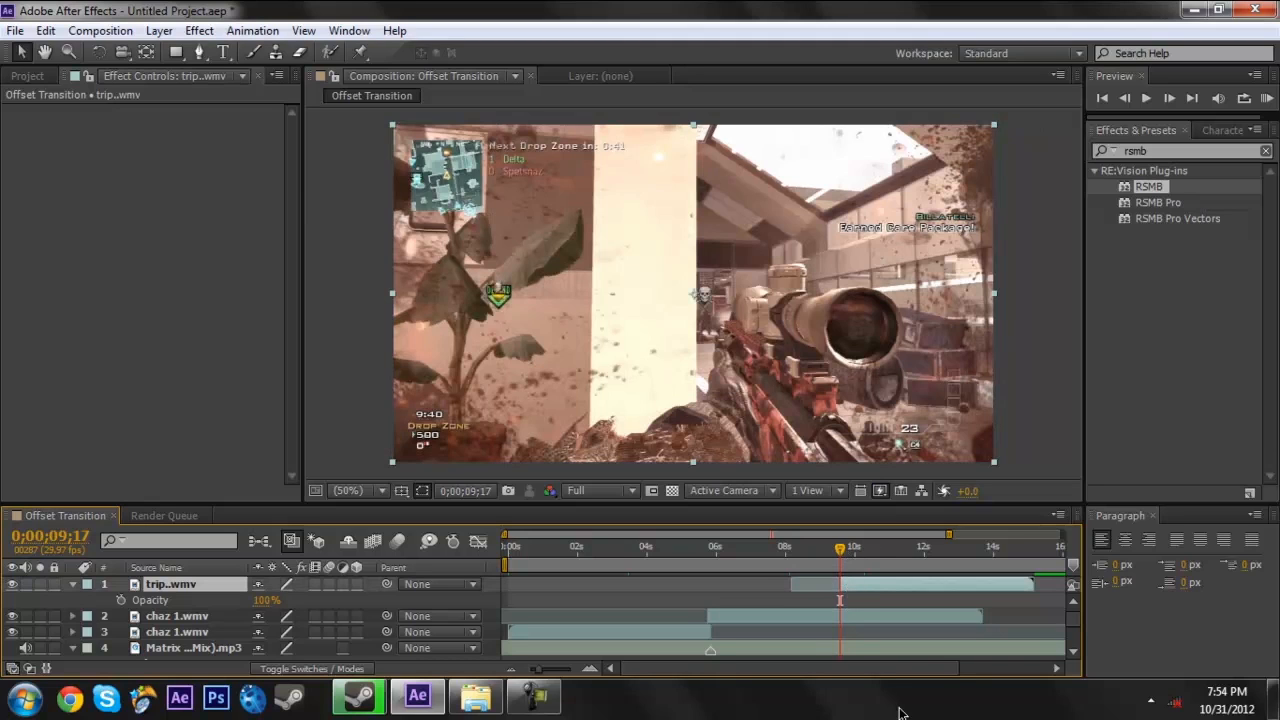
drag(805, 553, 794, 556)
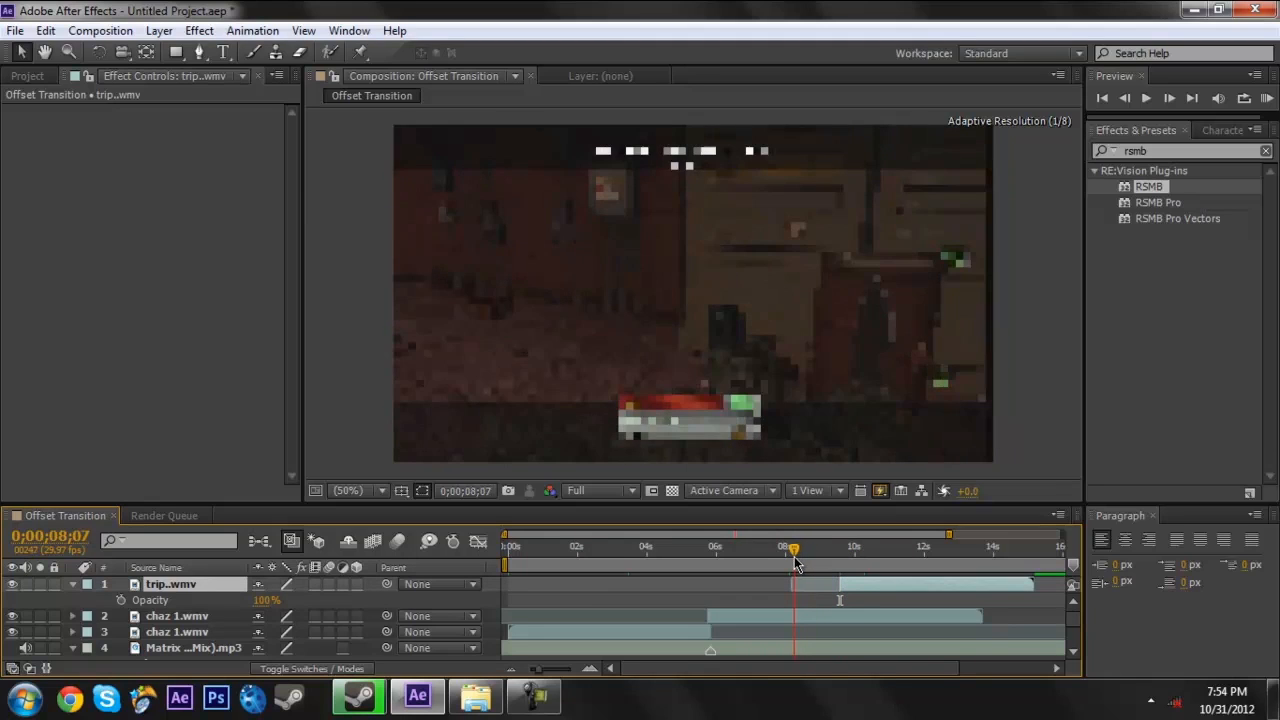
drag(929, 585, 884, 585)
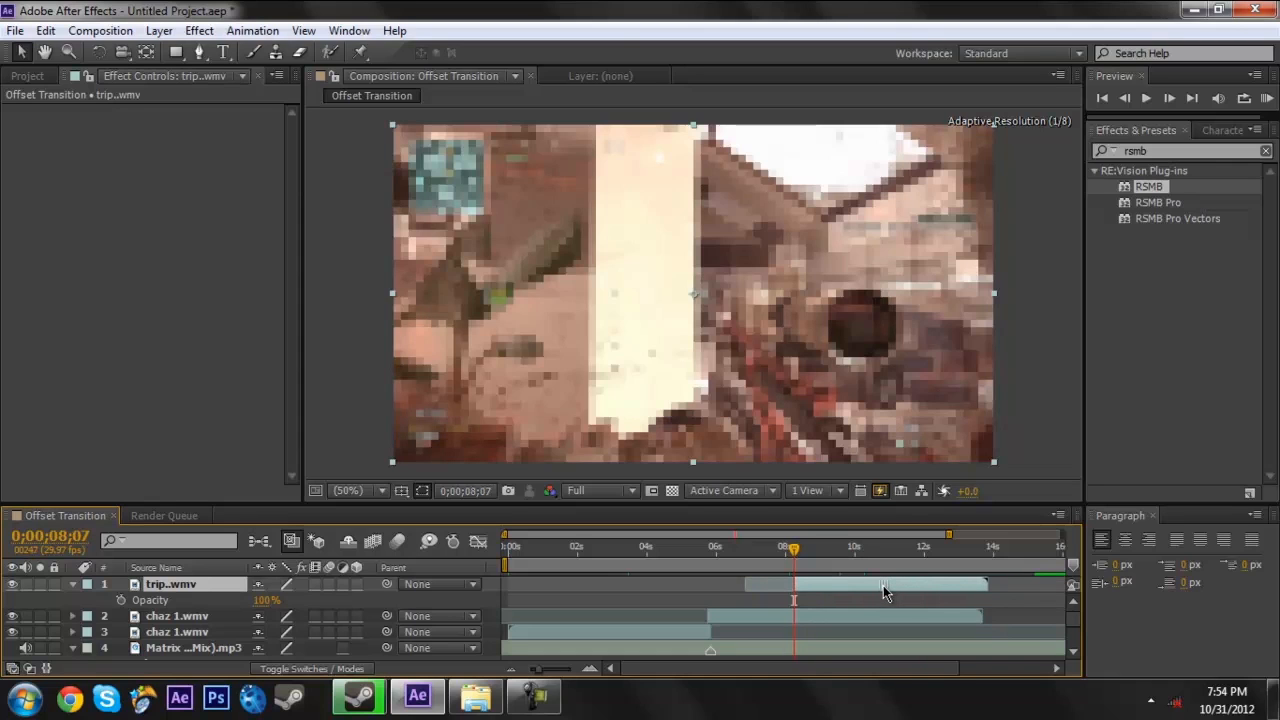
click(625, 595)
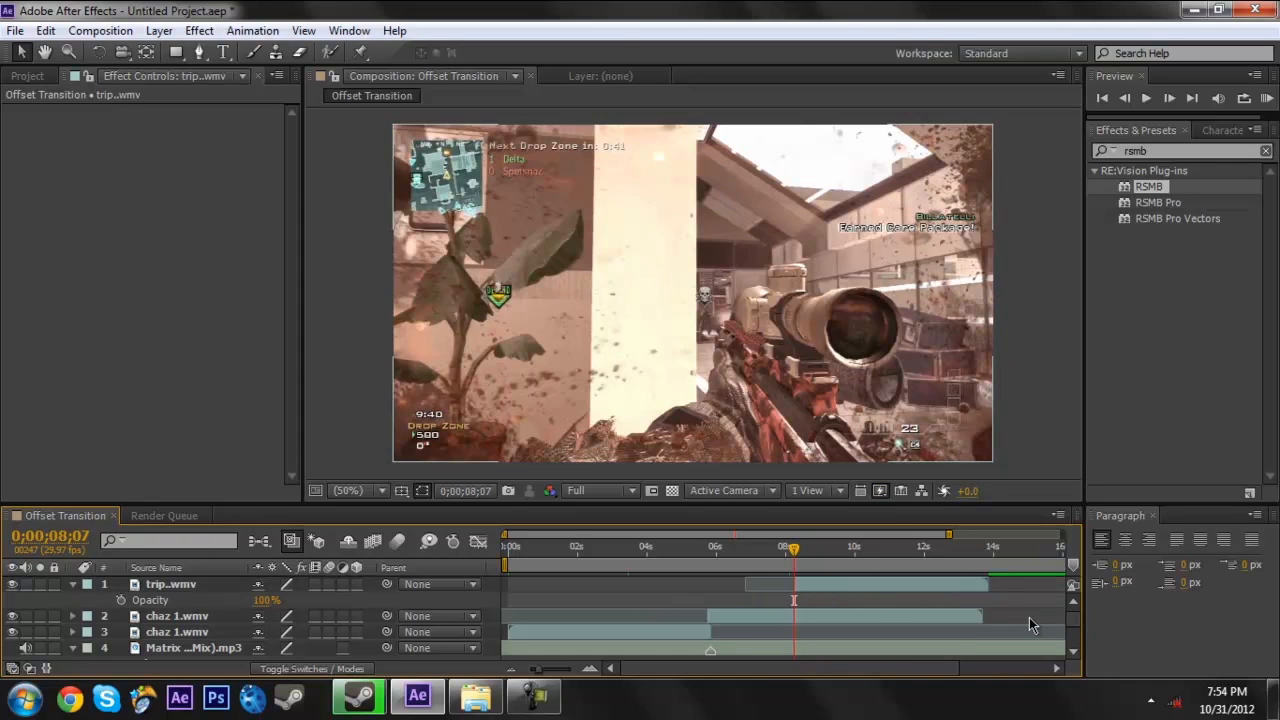
- Collapse the trip..wmv layer and create a black solid layer (000000) above the clips
click(75, 583)
click(159, 30)
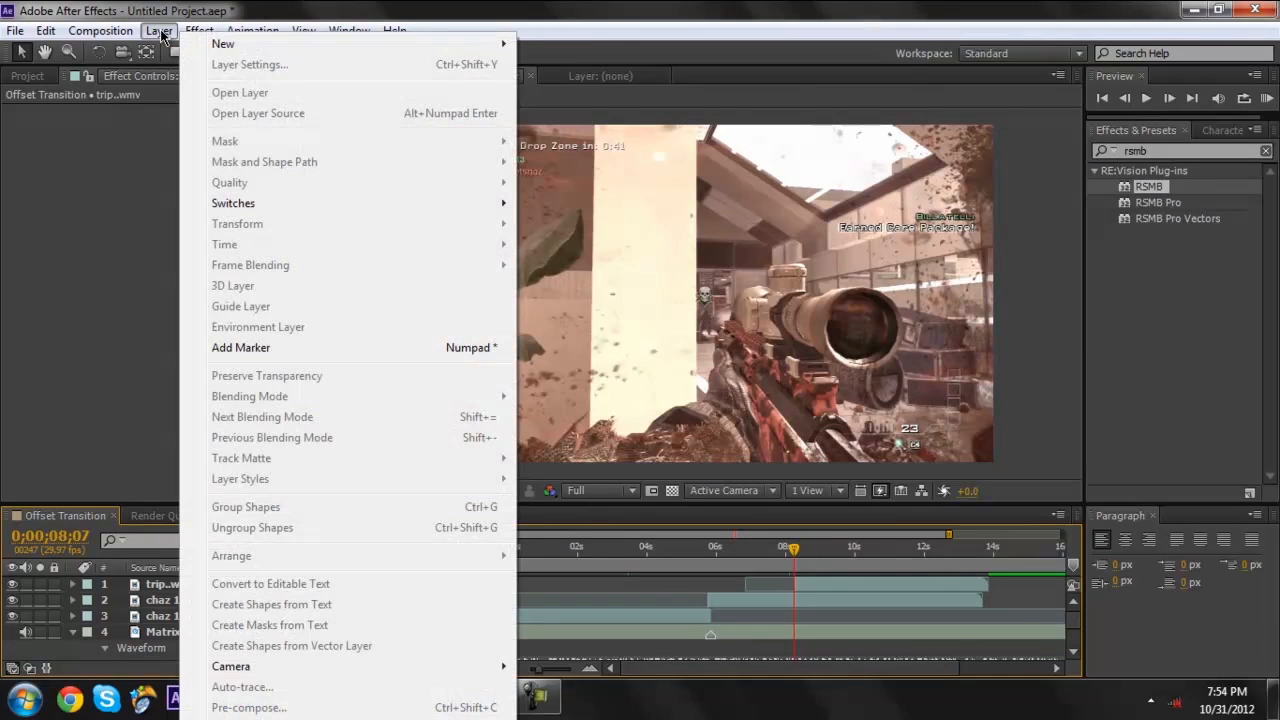
mouse_move(225, 44)
click(641, 72)
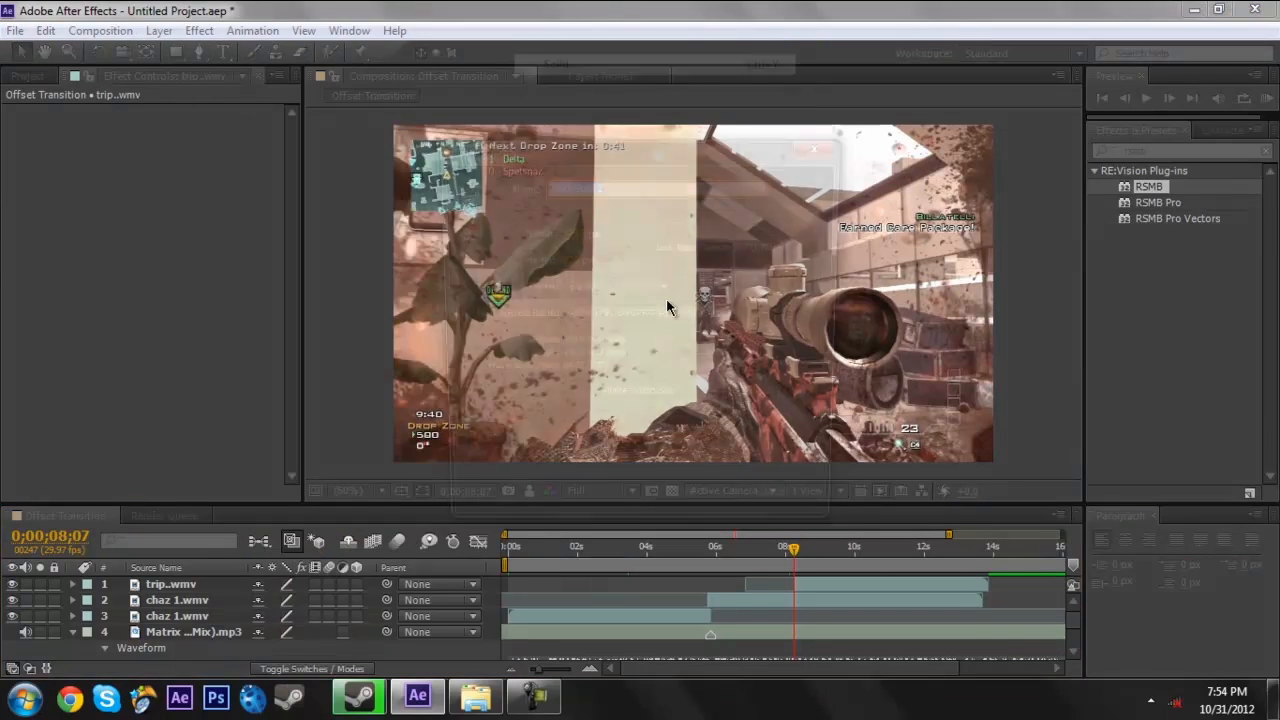
click(628, 461)
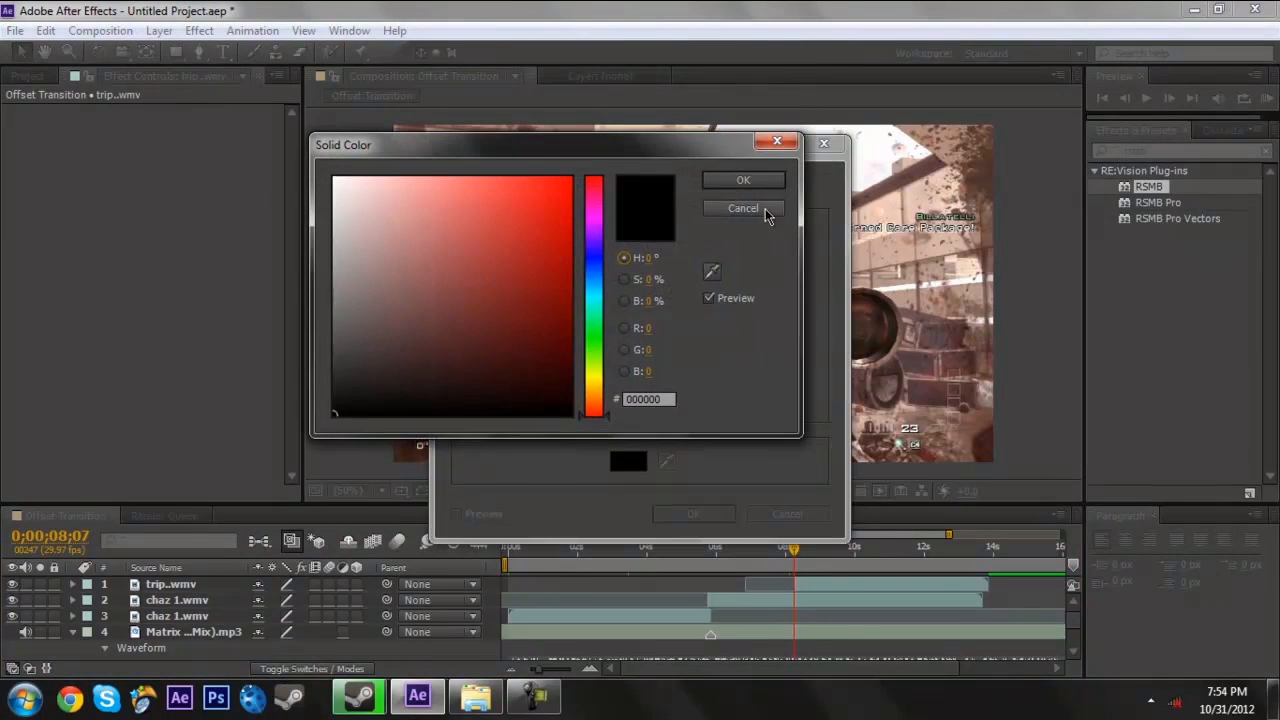
click(748, 180)
click(690, 514)
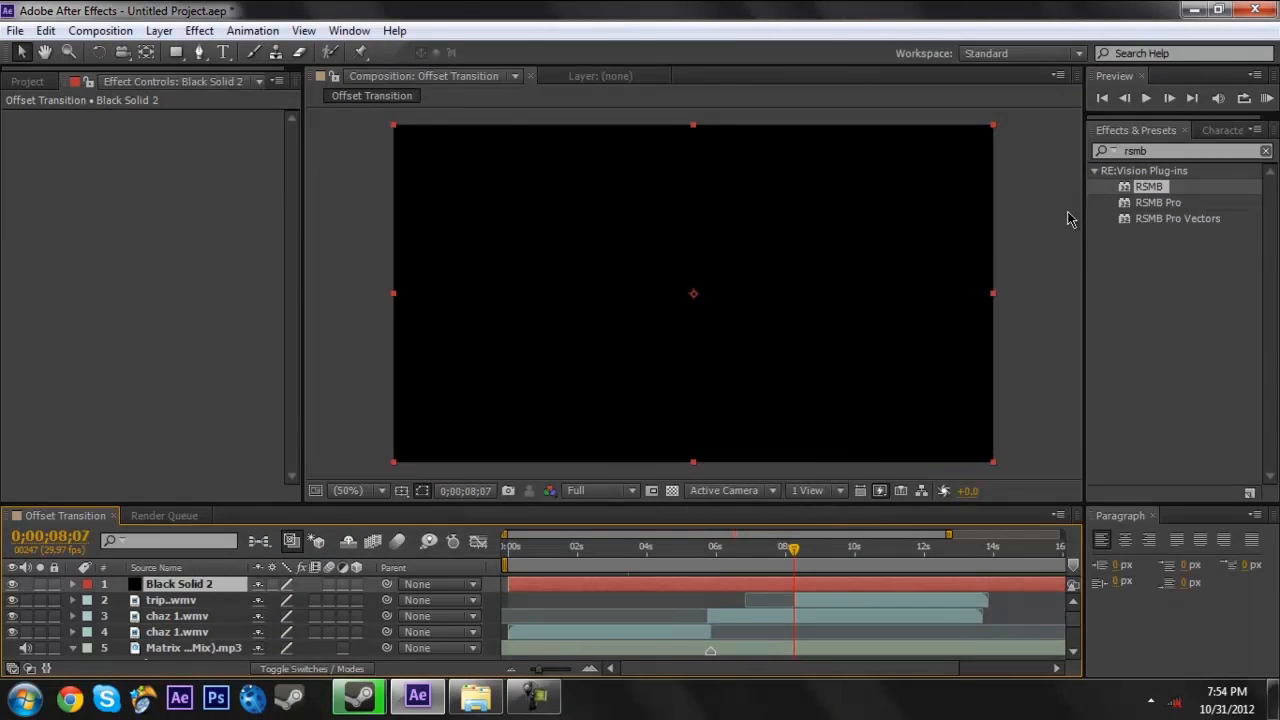
- Find the CC Jaws effect and apply it to the black solid layer
drag(1159, 151, 938, 159)
key(BackSpace)
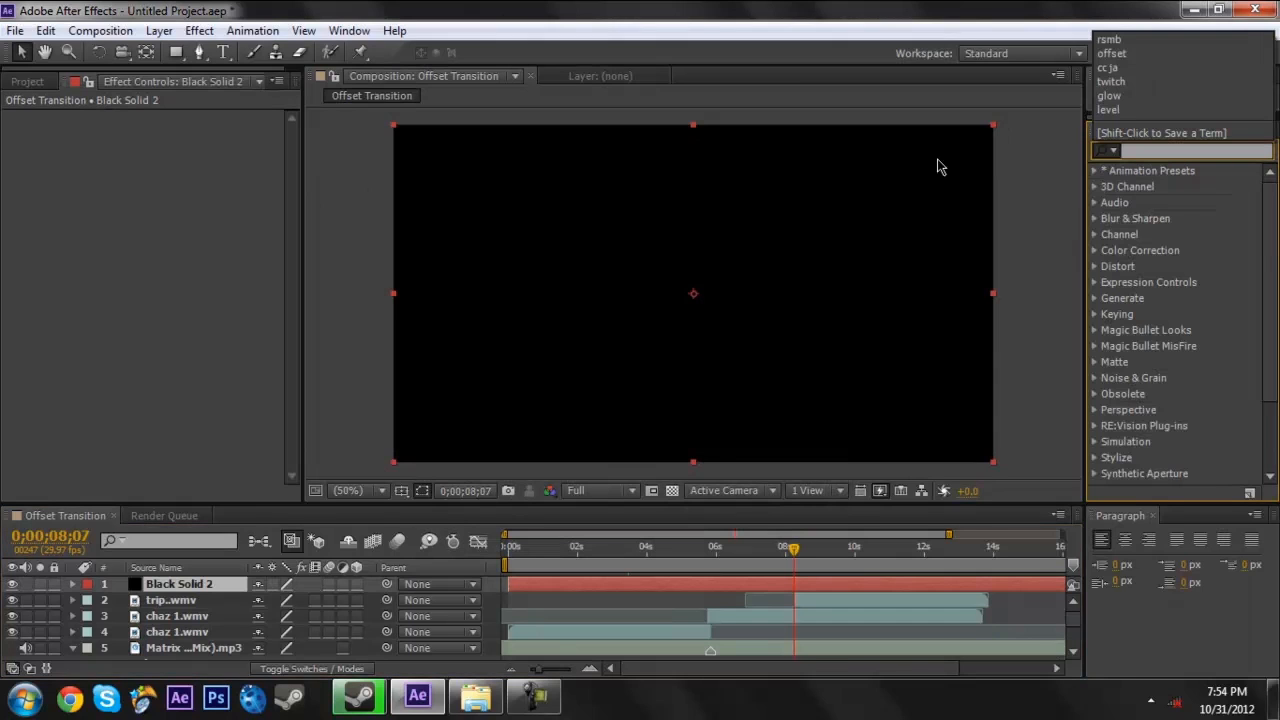
text(c)
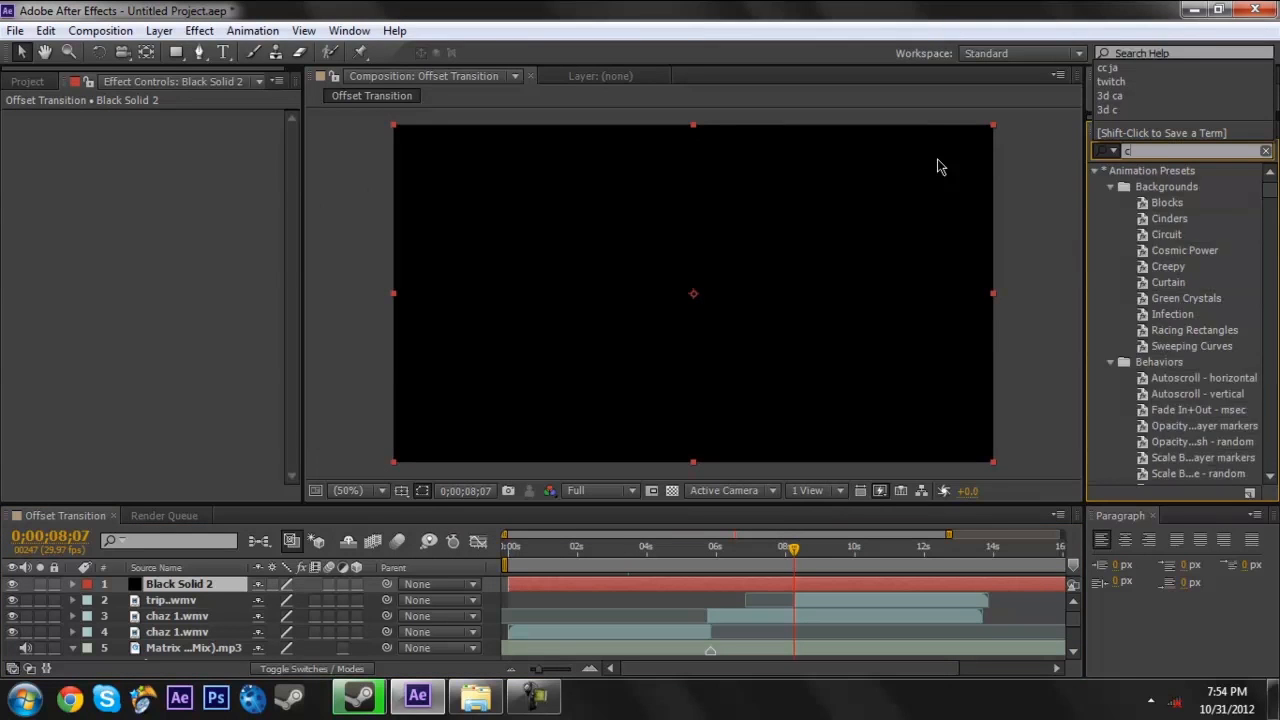
text(c jaws)
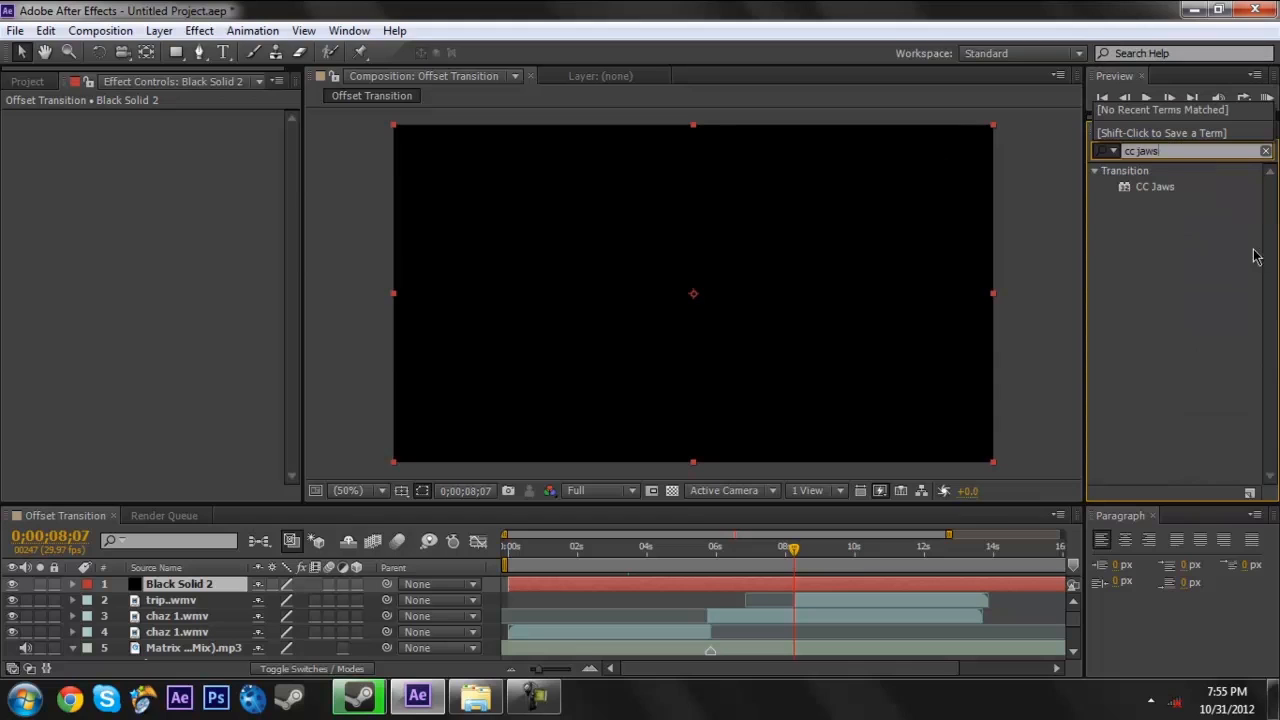
drag(1173, 196, 845, 581)
- Form letterbox bars with CC Jaws by setting its height to 0% and completion to 89%
click(179, 133)
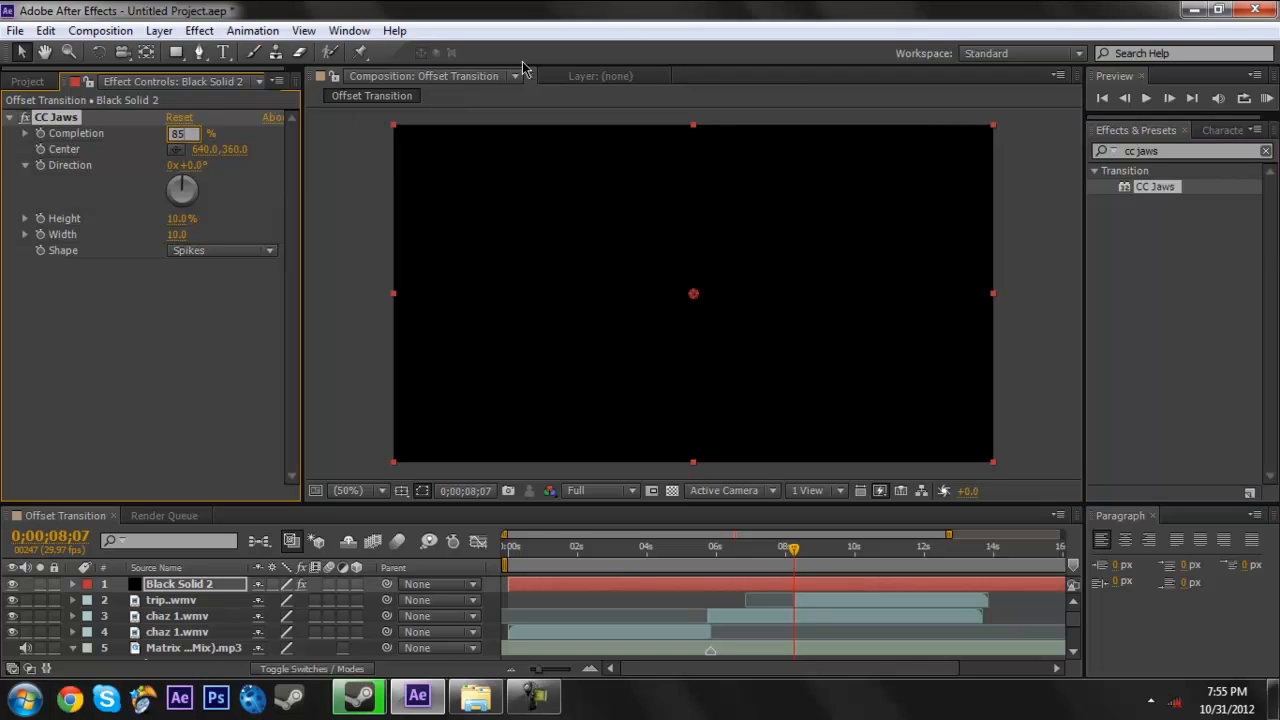
key(Return)
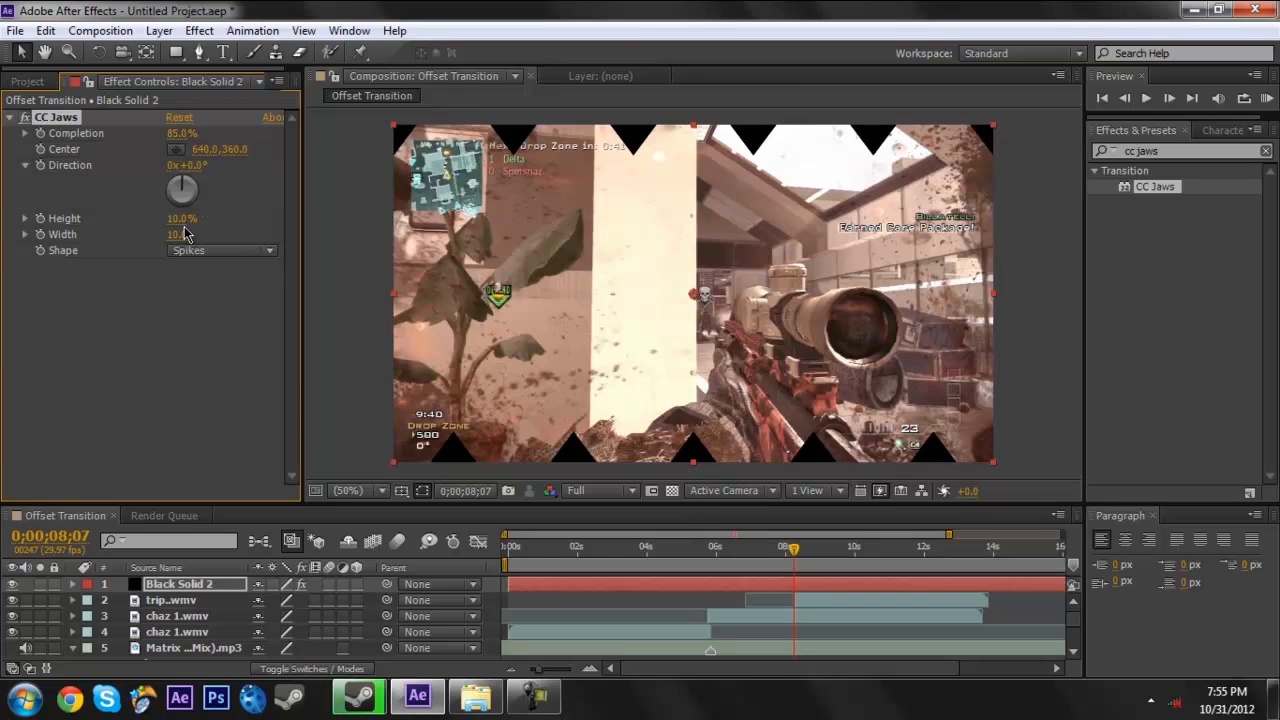
drag(175, 219, 3, 212)
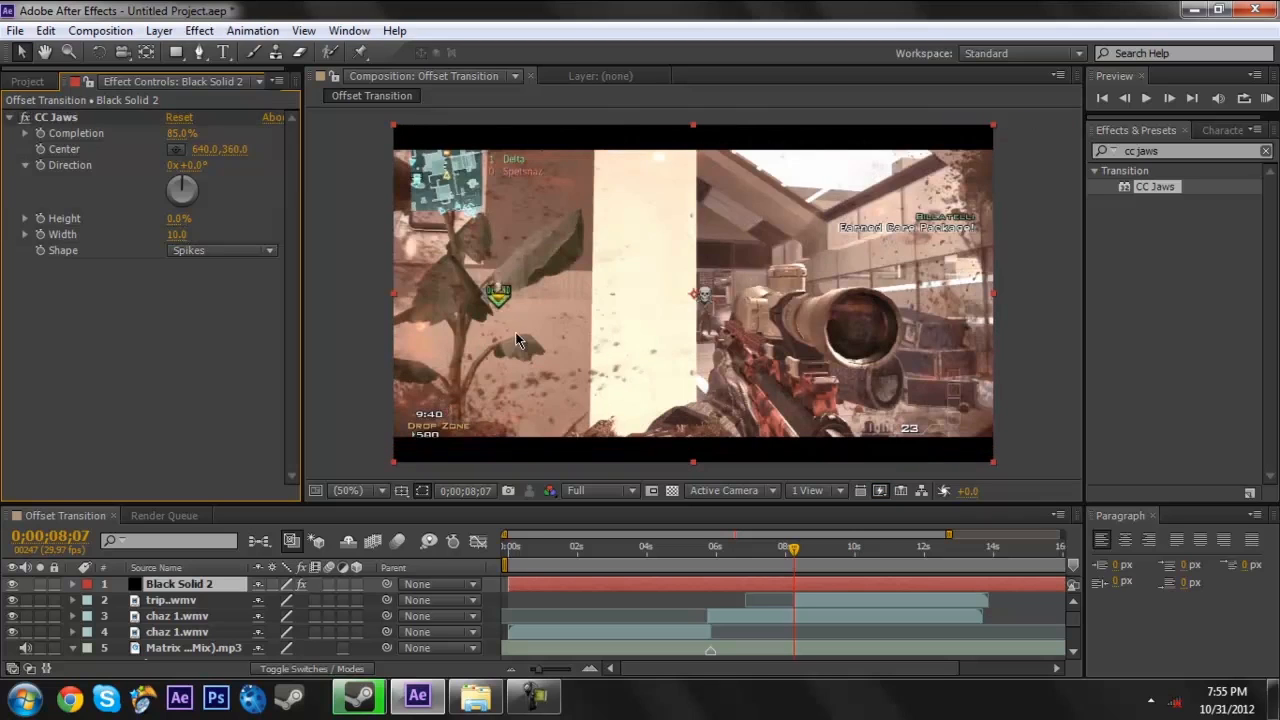
drag(178, 142, 189, 155)
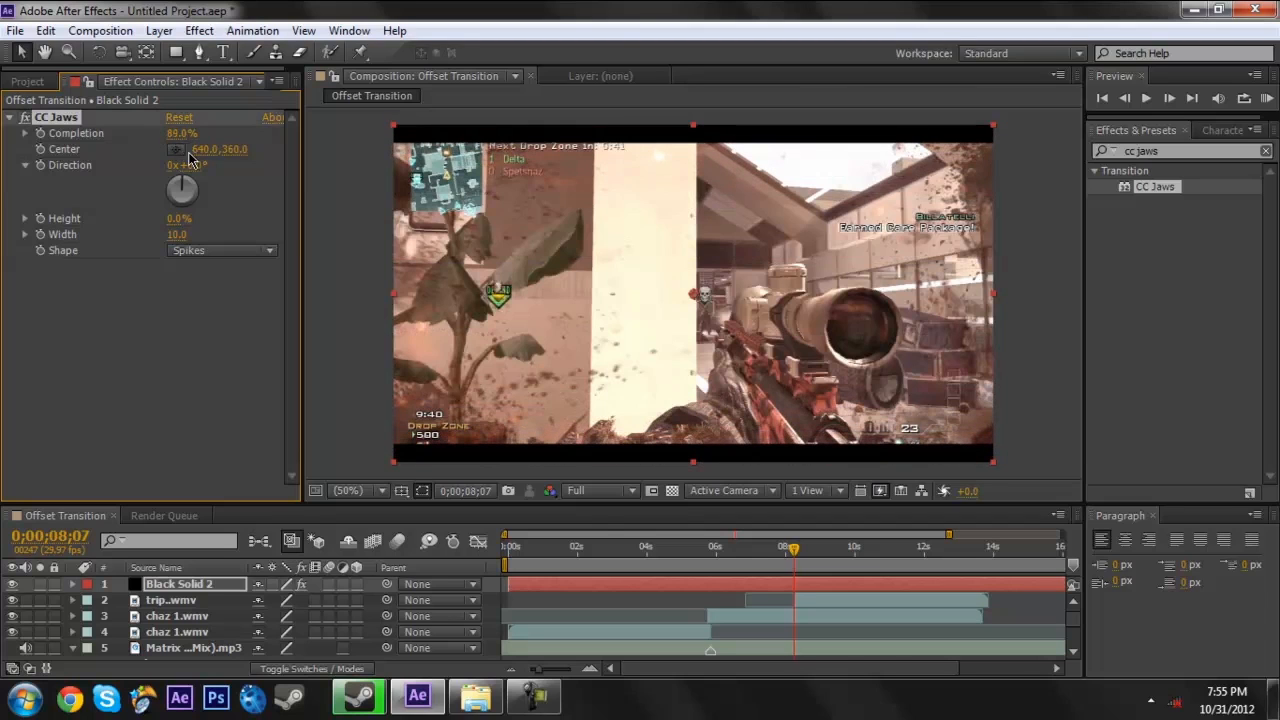
- Examine the beat marker on the music layer near 0;00;05;26 and the command for adding such markers
drag(556, 548, 713, 559)
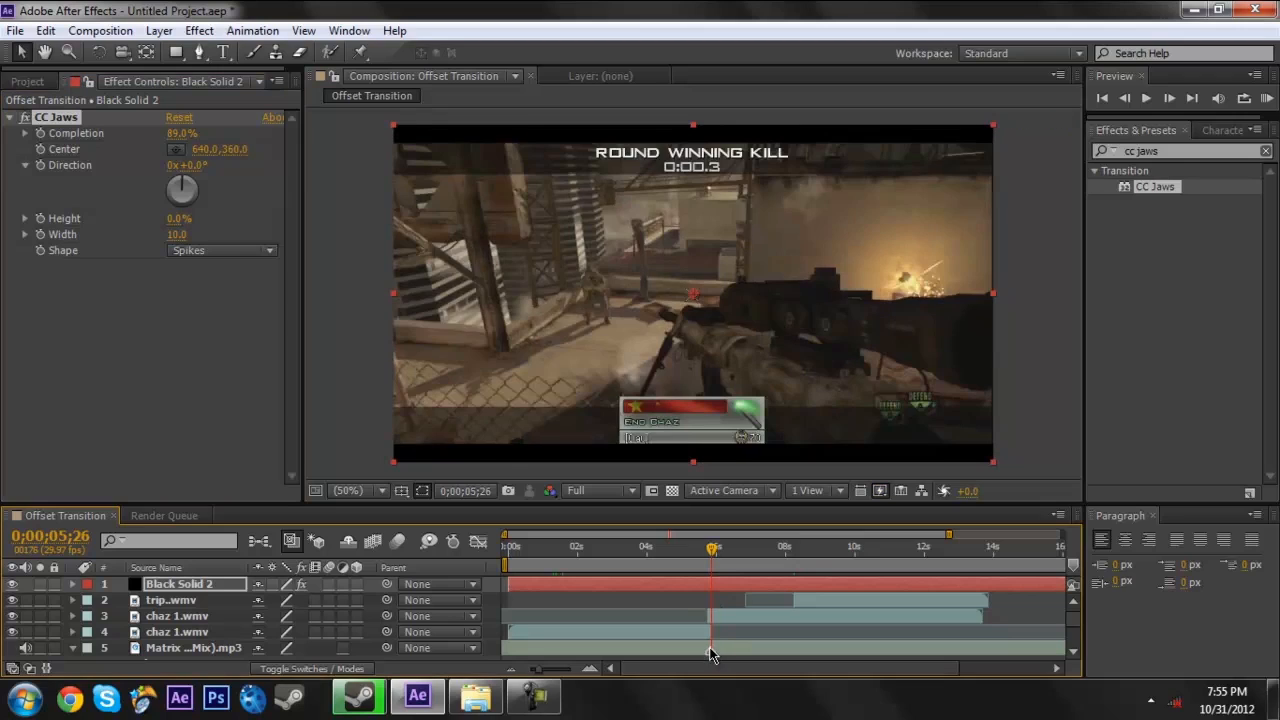
click(720, 650)
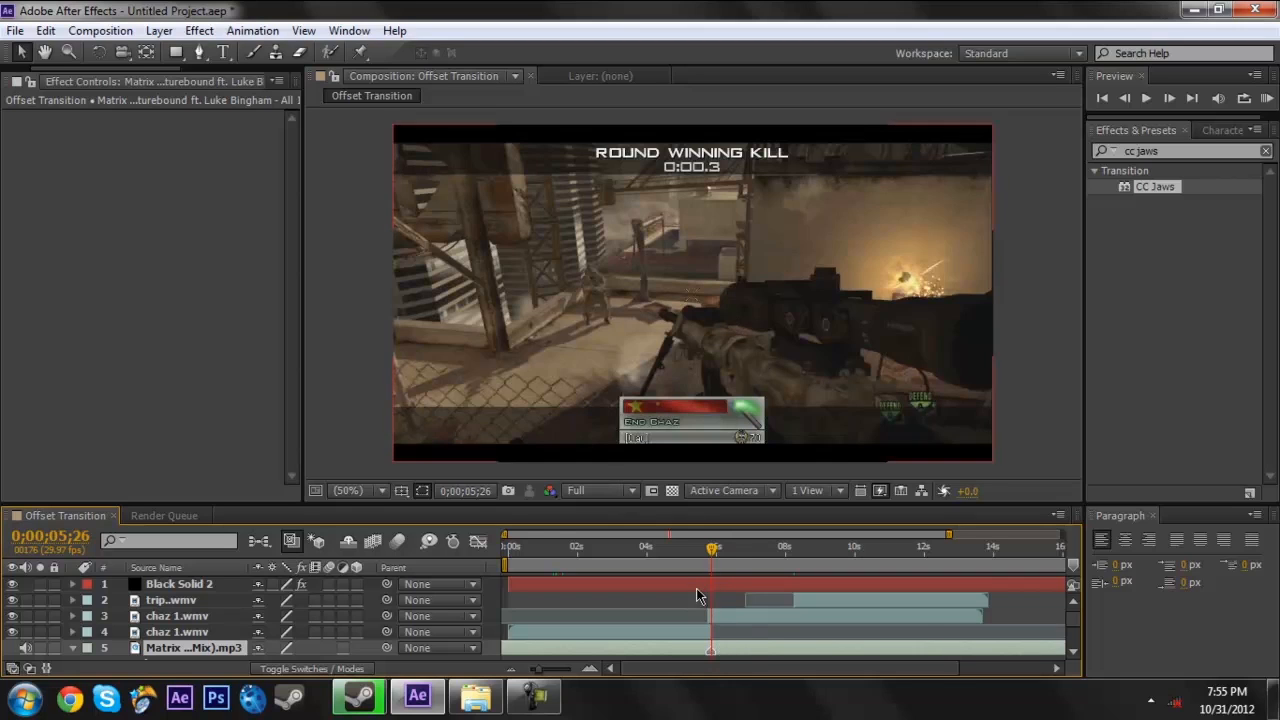
click(166, 33)
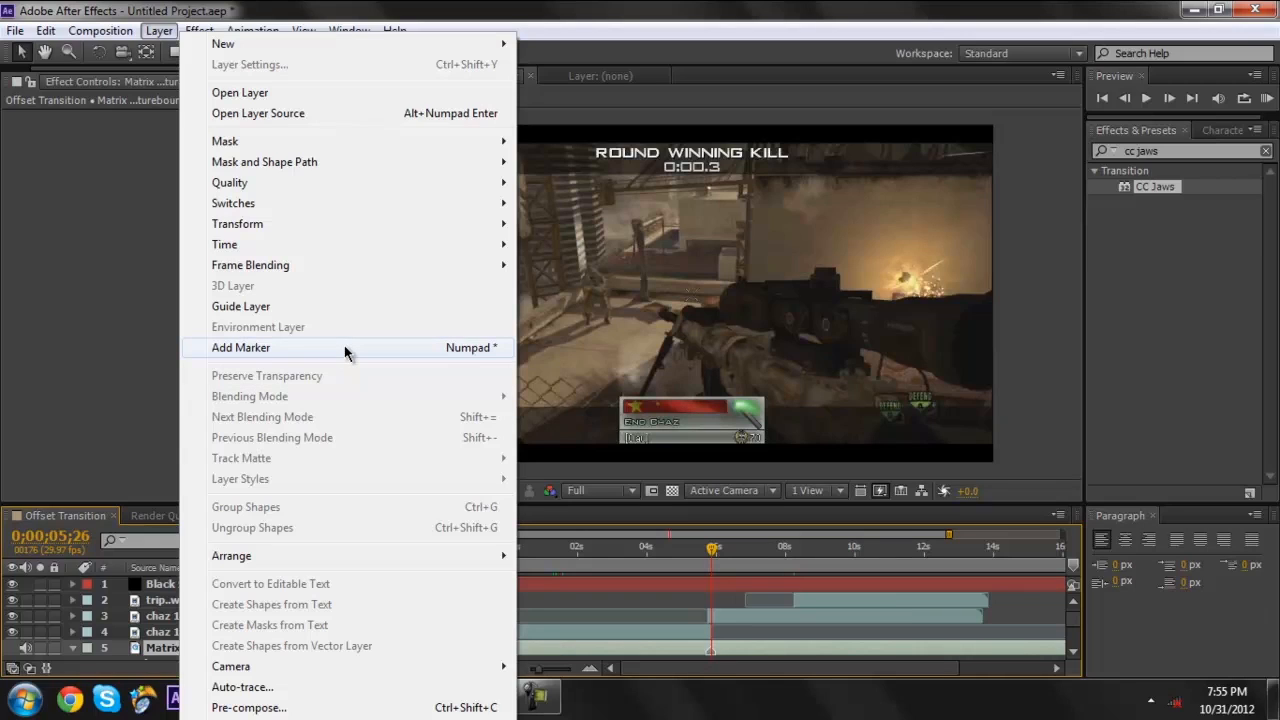
click(714, 75)
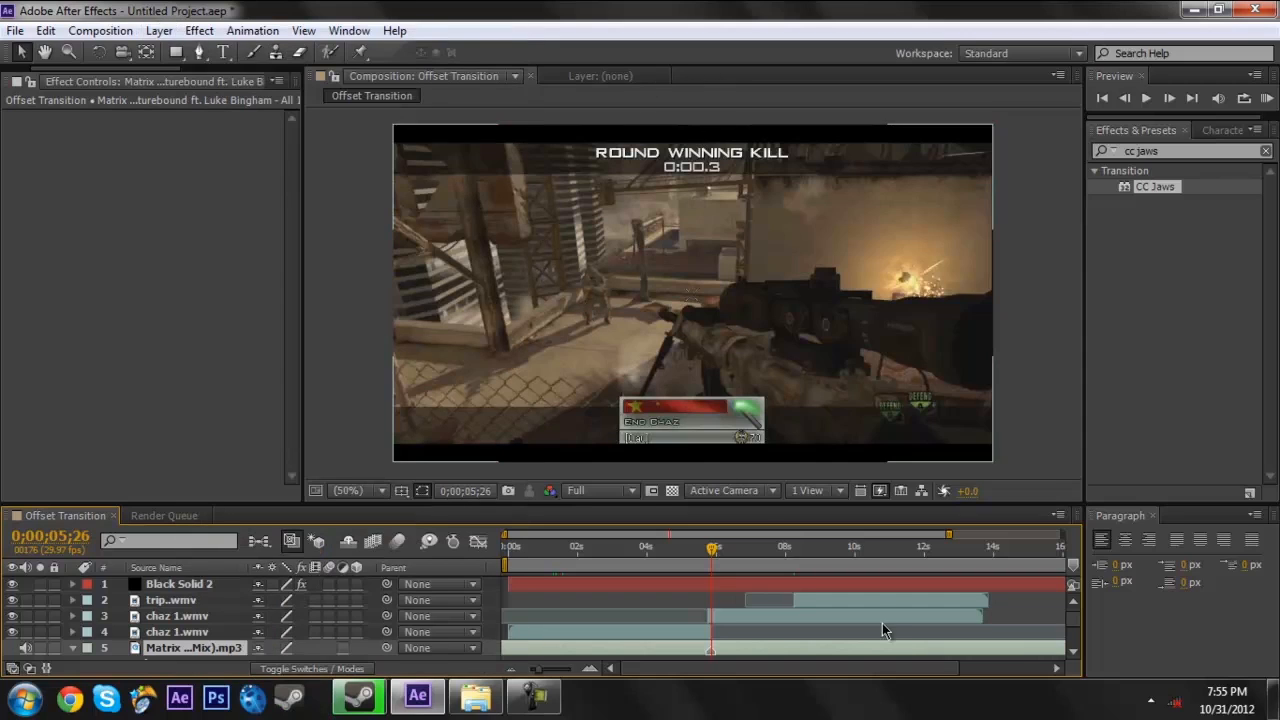
- Keyframe the black solid's CC Jaws completion at 0;00;05;24, keeping its 89% value
click(714, 556)
mouse_move(724, 556)
mouse_down()
mouse_move(737, 556)
mouse_move(687, 561)
mouse_move(708, 564)
mouse_up()
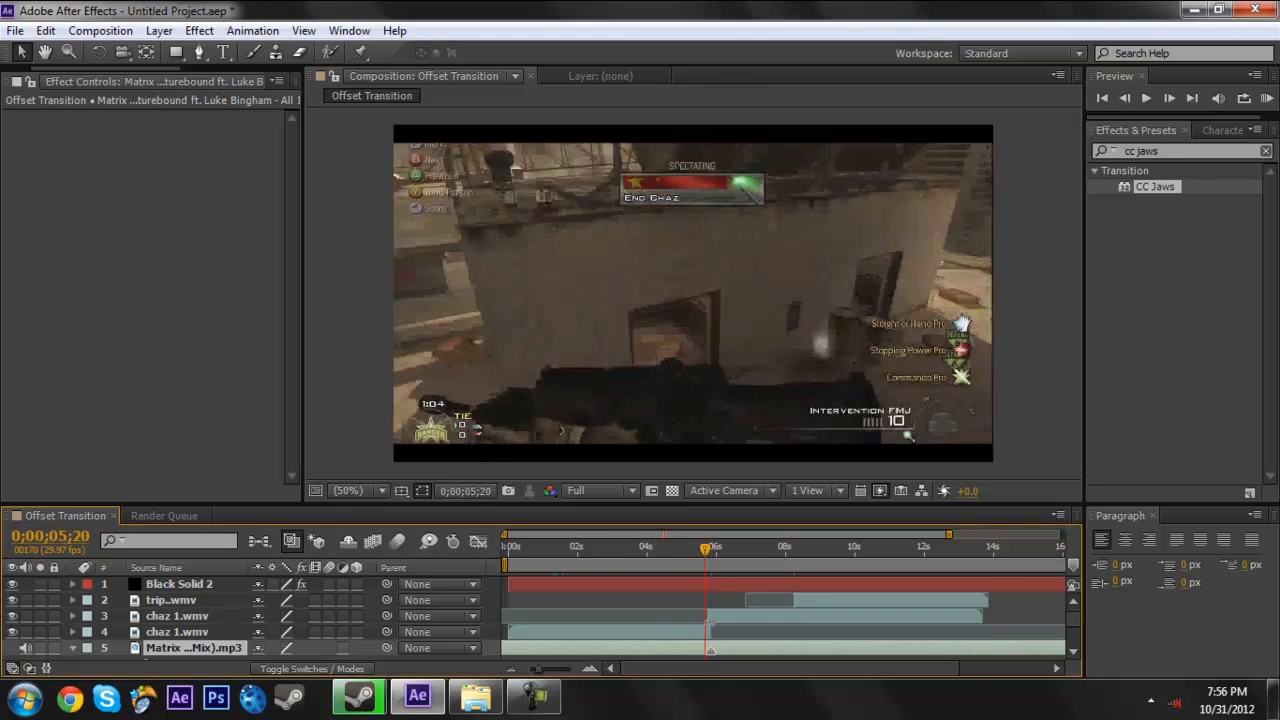
click(715, 583)
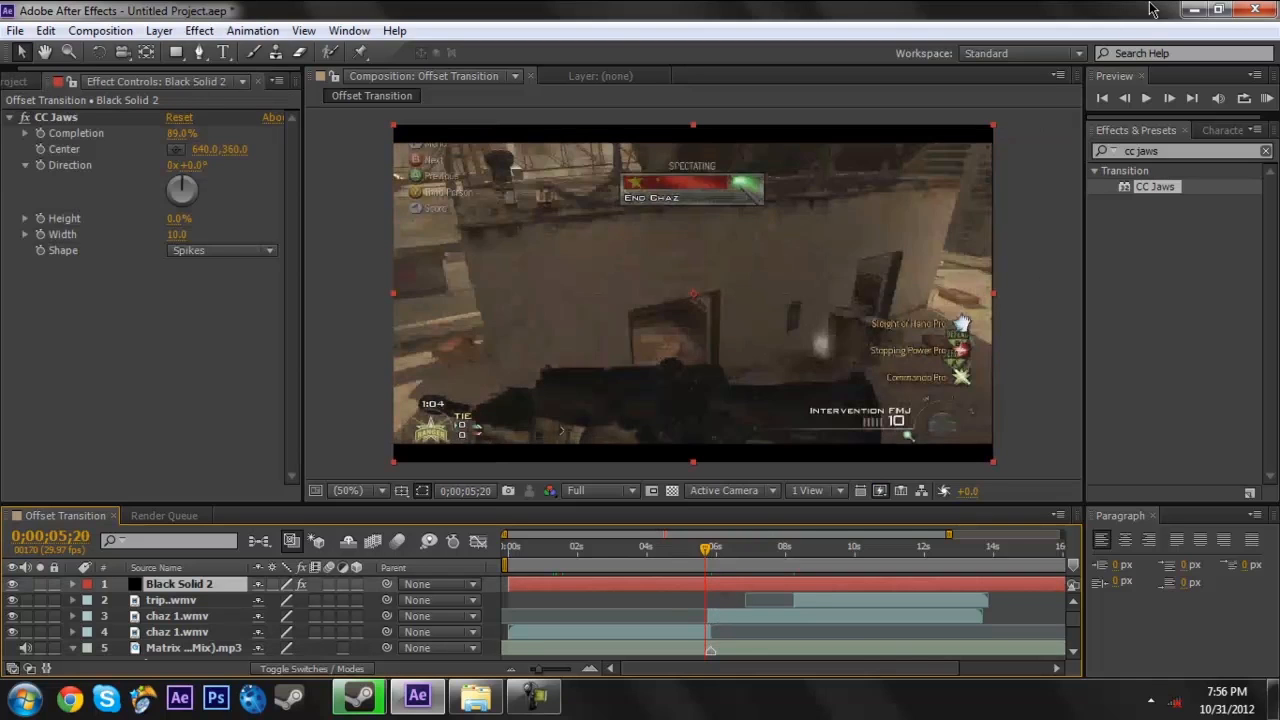
click(1170, 98)
click(1170, 98)
click(1170, 98)
click(1170, 98)
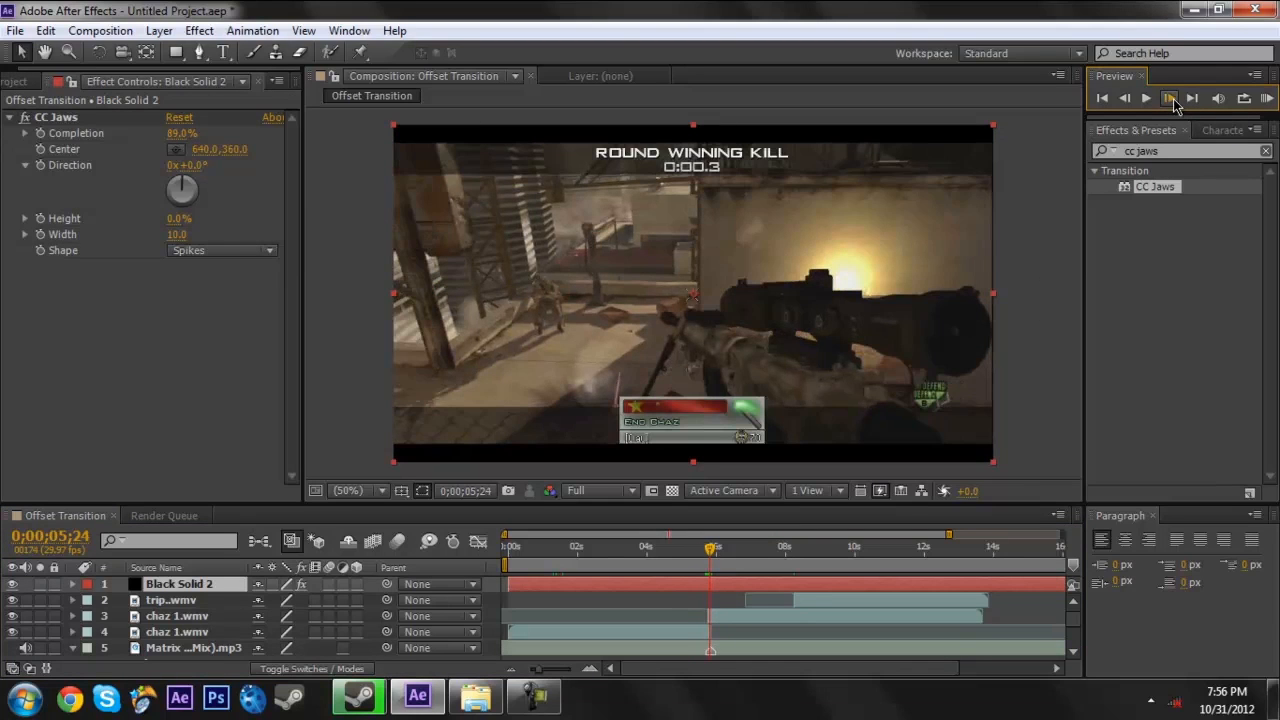
click(42, 133)
- Advance one frame to 0;00;05;25 and set the CC Jaws completion to 40%
click(1170, 98)
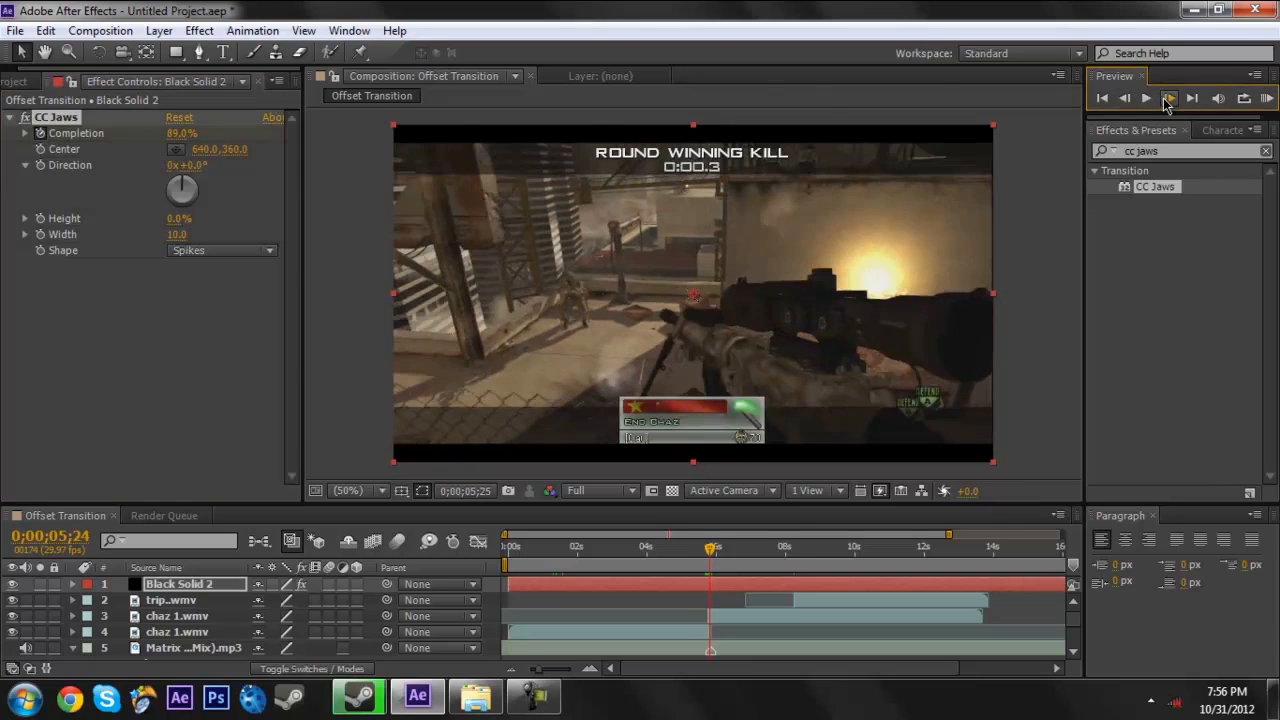
click(182, 133)
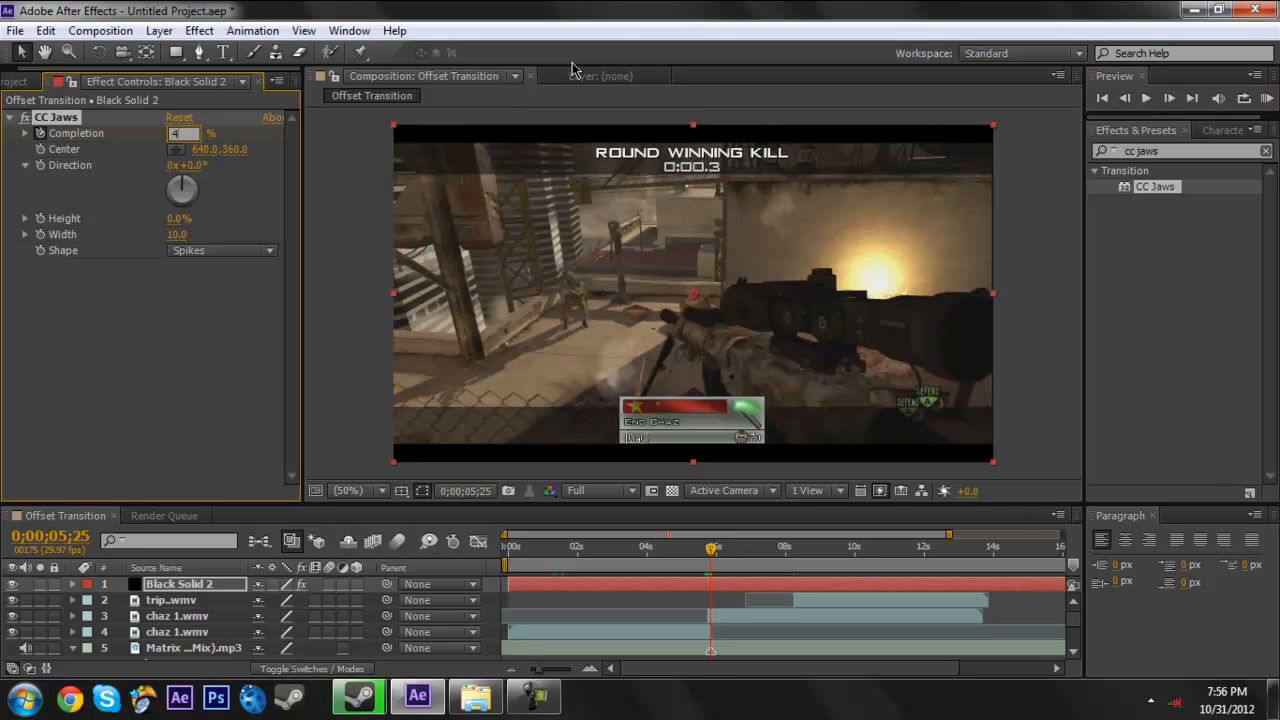
key(Return)
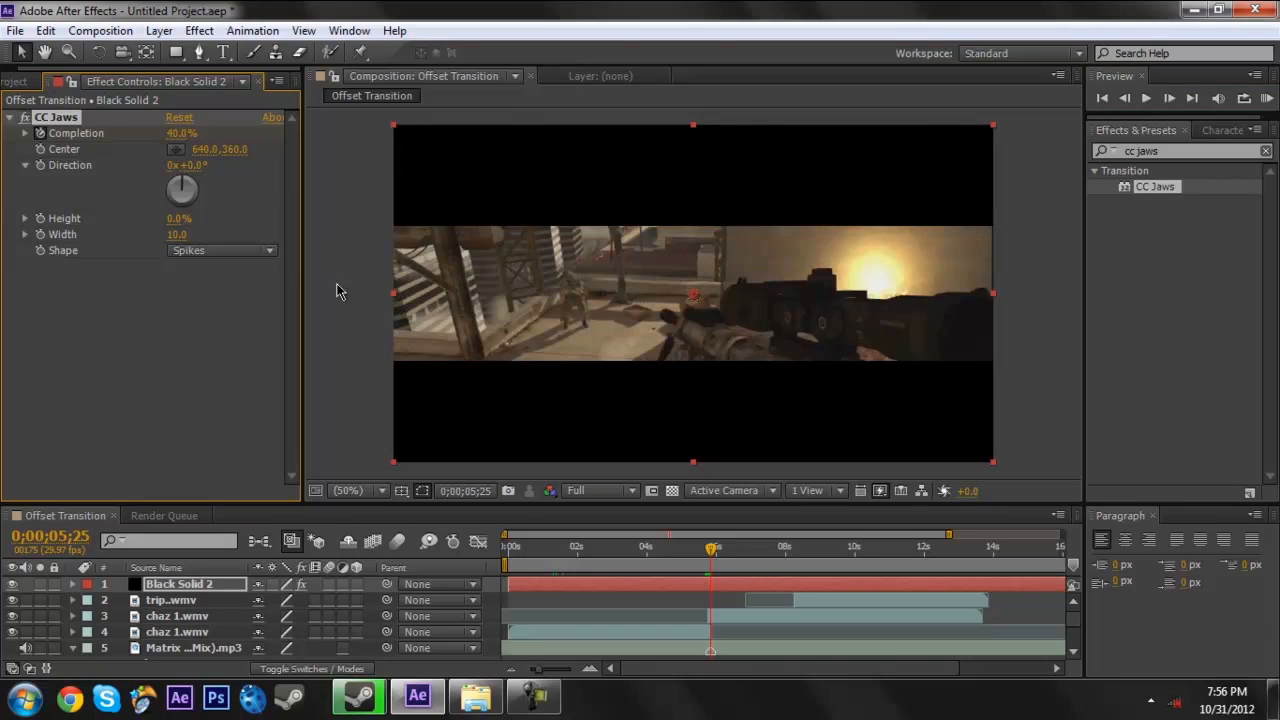
- Set the CC Jaws completion to 85% at 0;00;06;16 and scrub through the bar animation
drag(715, 563, 740, 555)
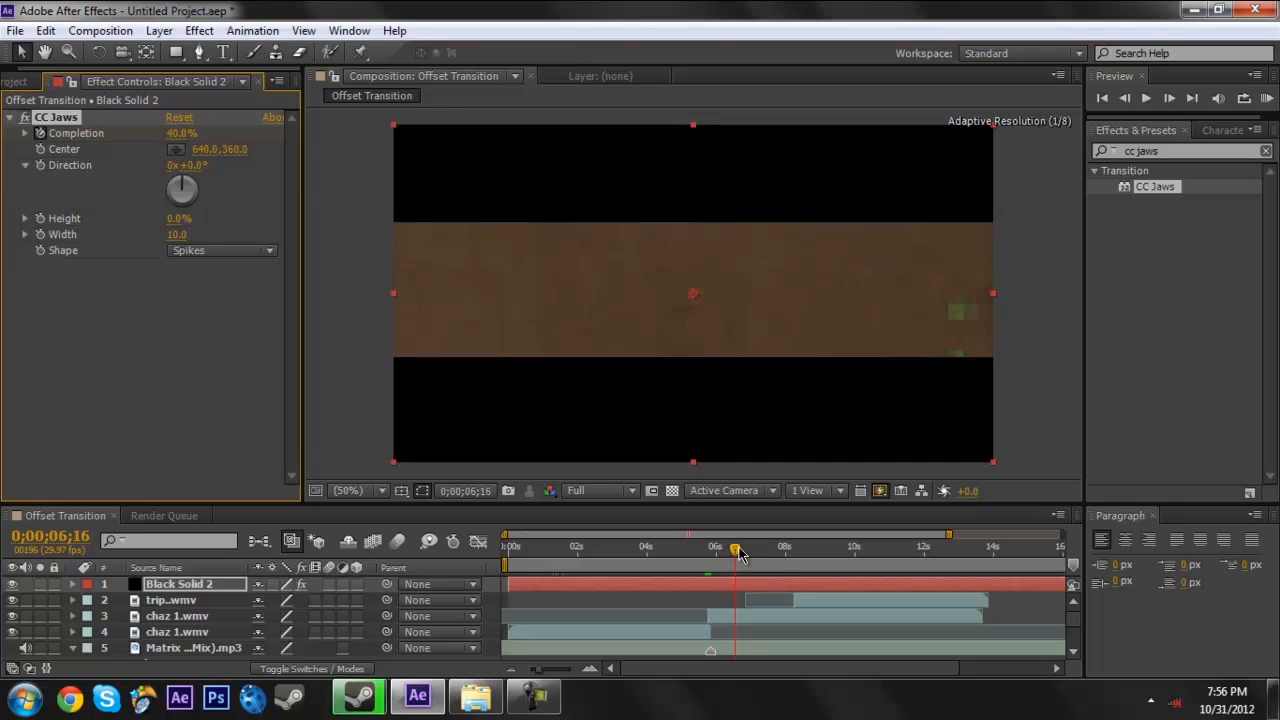
click(181, 133)
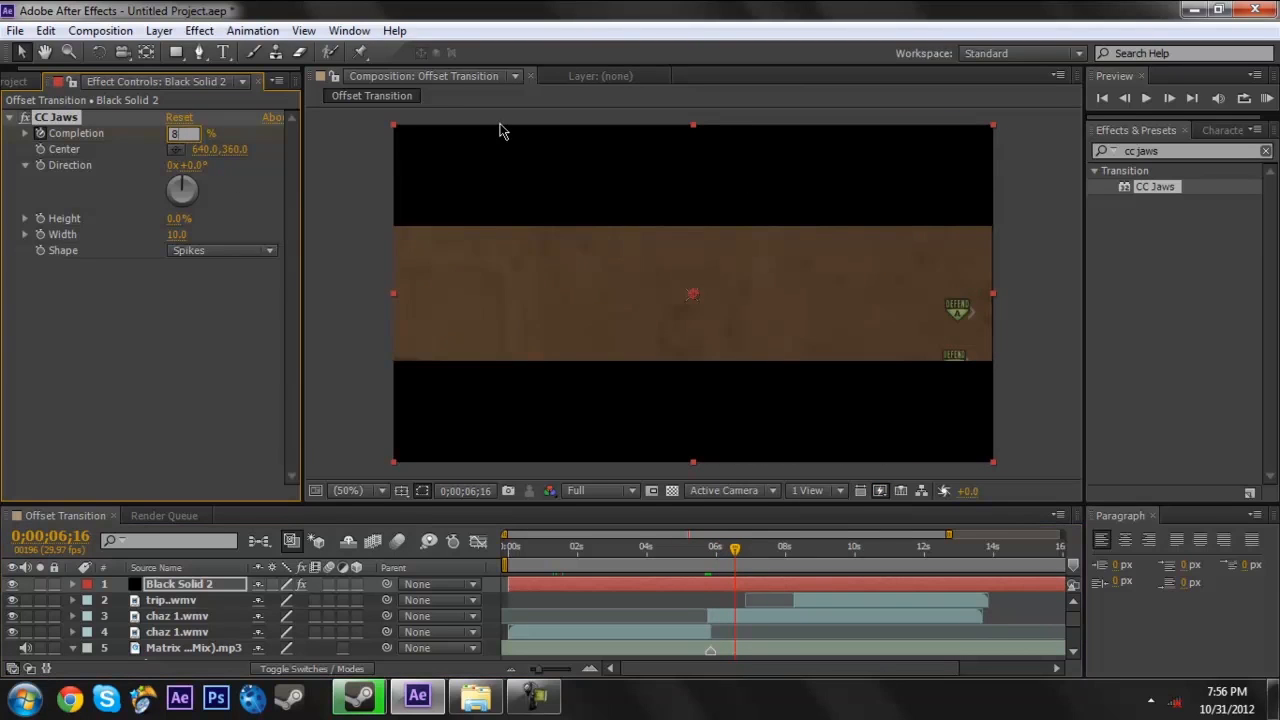
key(Return)
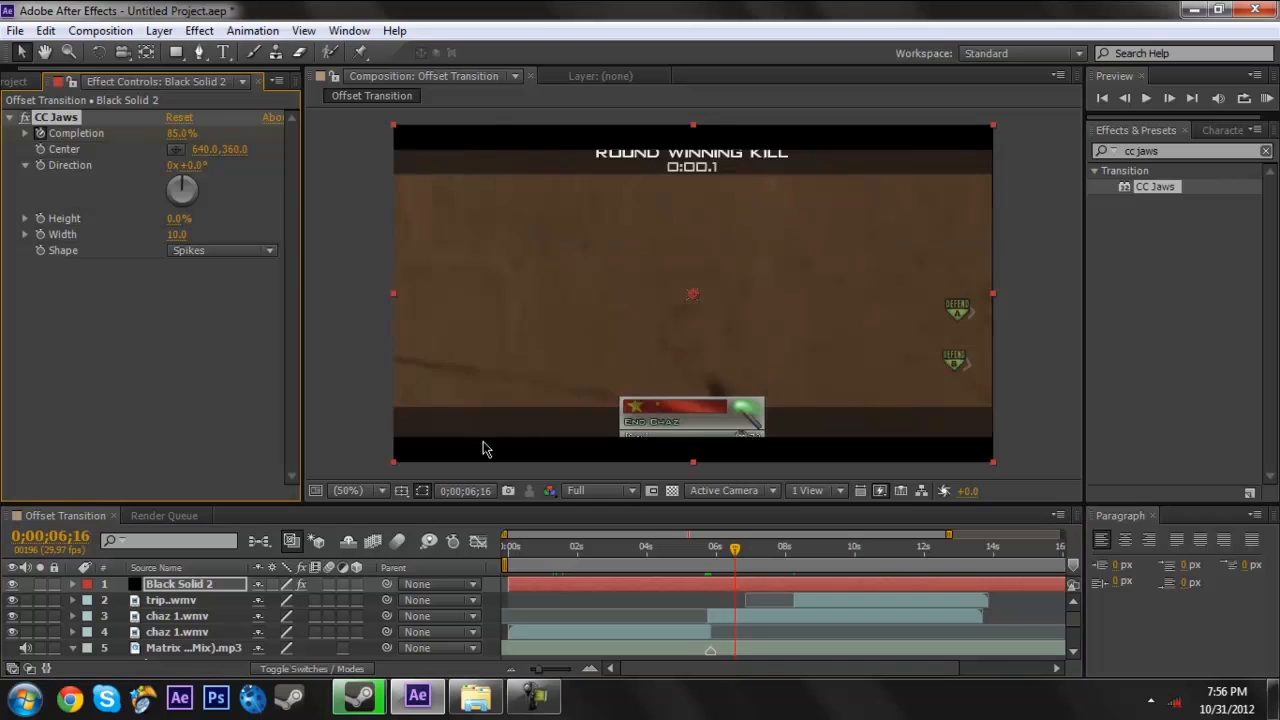
click(710, 570)
mouse_move(710, 570)
mouse_down()
mouse_move(737, 558)
mouse_move(722, 553)
mouse_up()
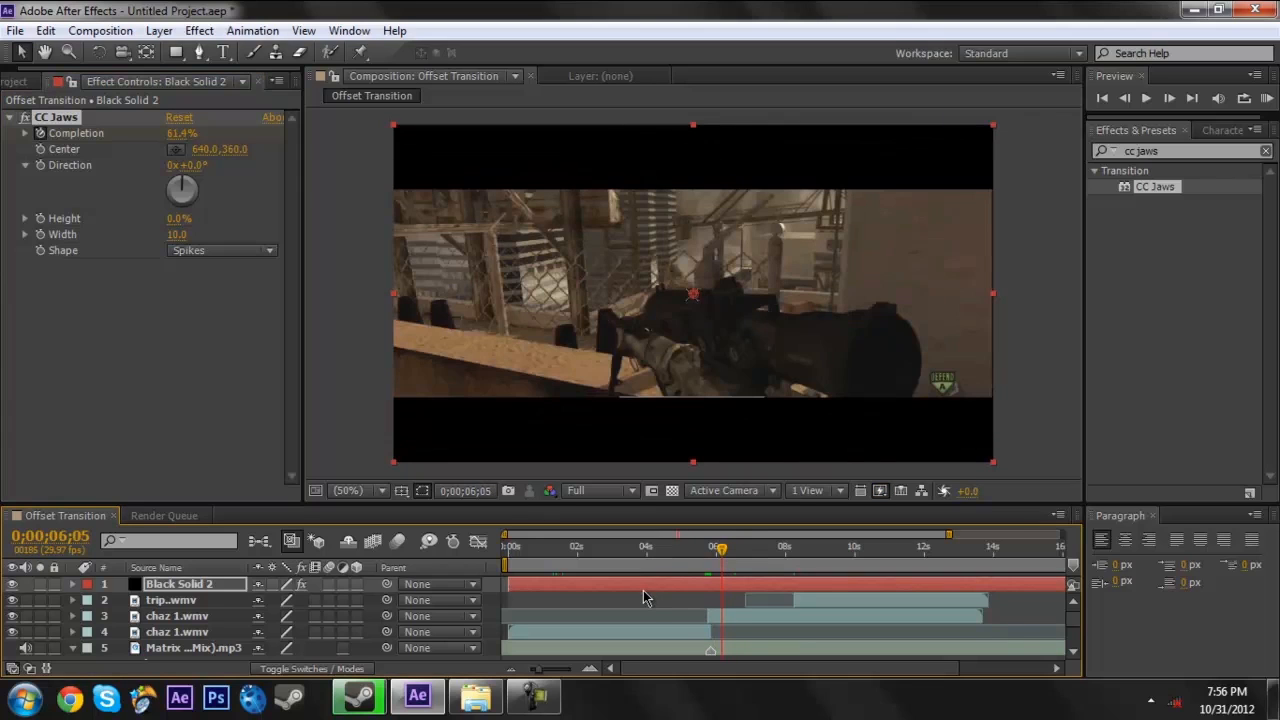
- Move the current time to 0;00;08;11, clear the effects search, and add an adjustment layer above the black solid
click(742, 619)
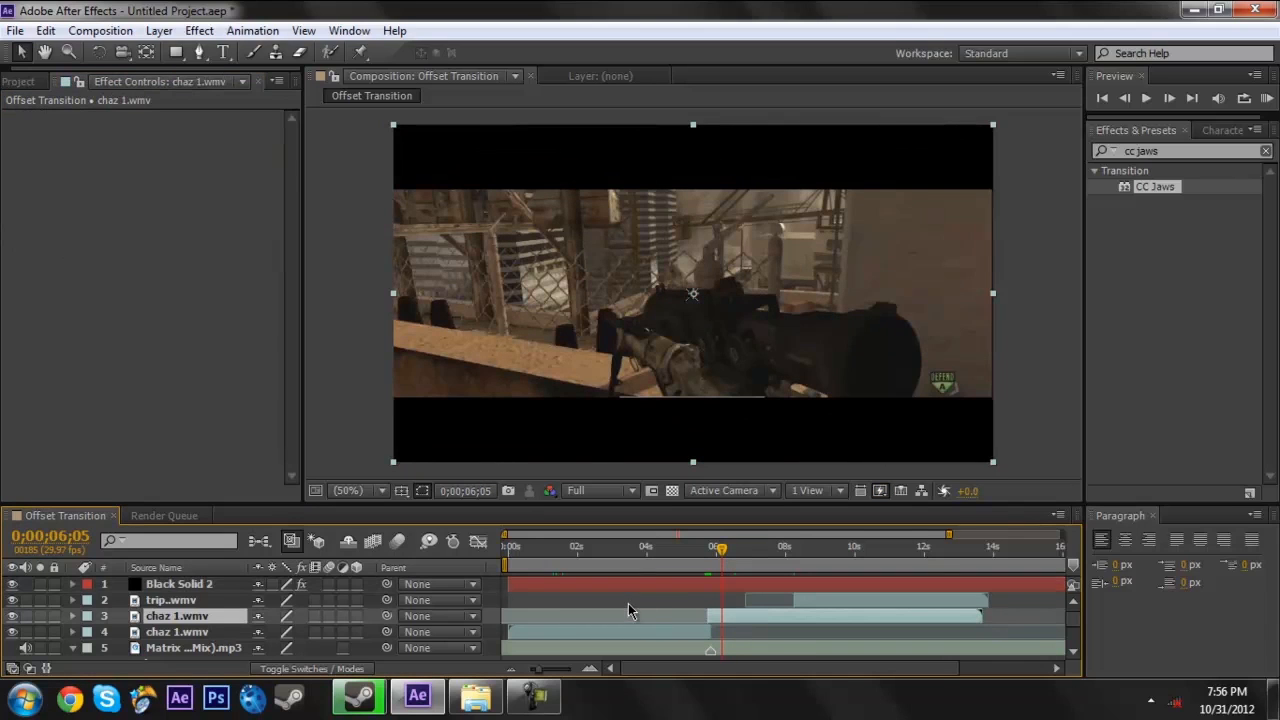
click(384, 398)
drag(724, 566, 799, 557)
click(1265, 150)
click(159, 31)
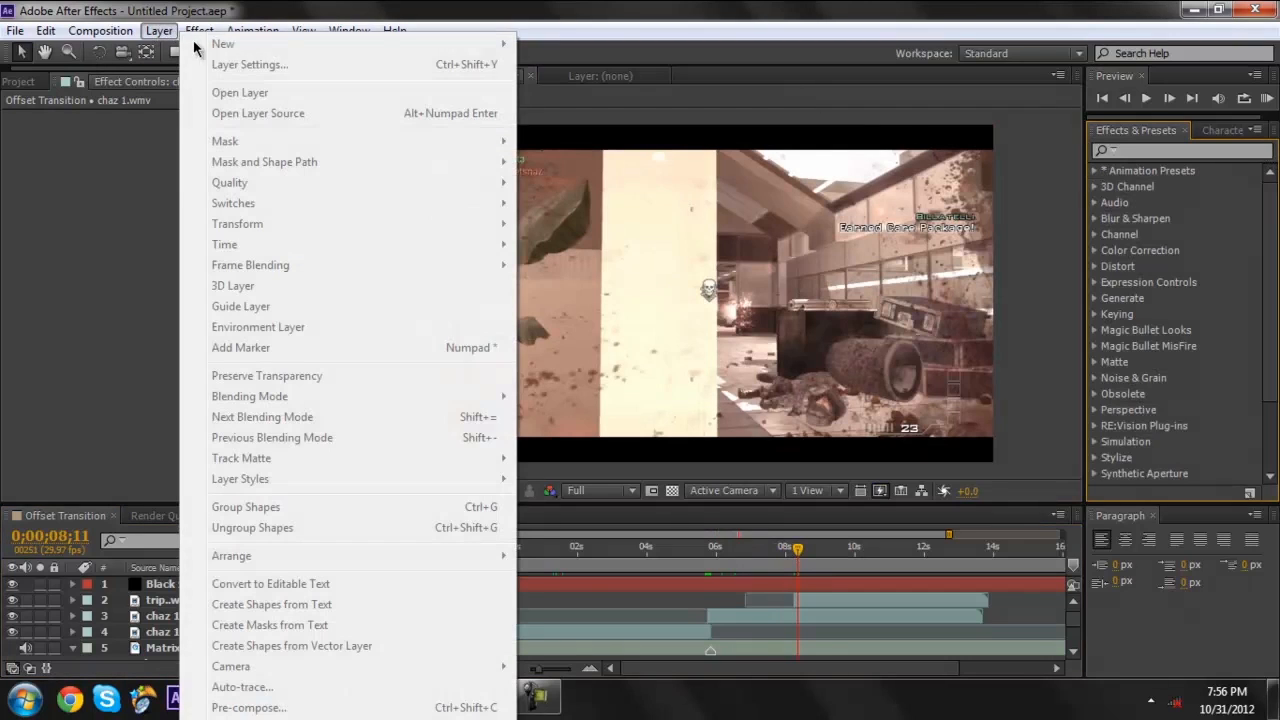
click(171, 386)
click(65, 517)
click(159, 31)
mouse_move(223, 44)
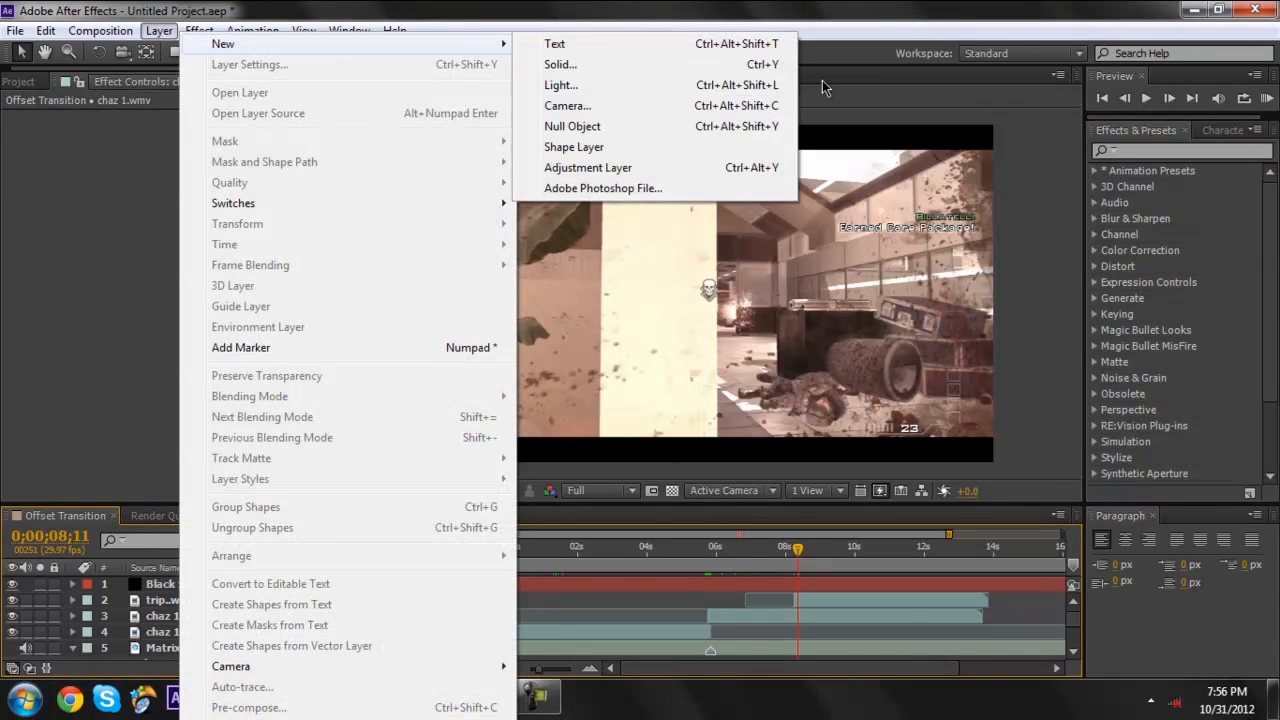
click(684, 169)
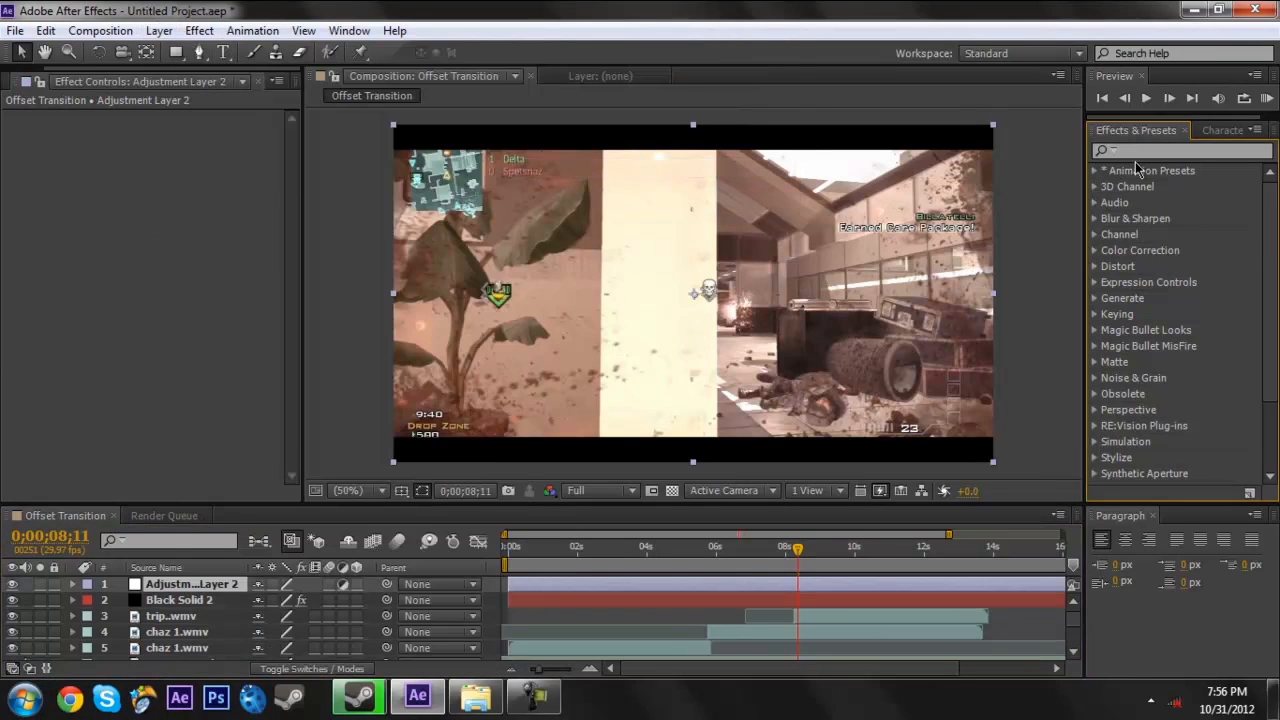
- Find the Offset effect, apply it to the adjustment layer, and clear the effects search
click(1172, 150)
text(offse)
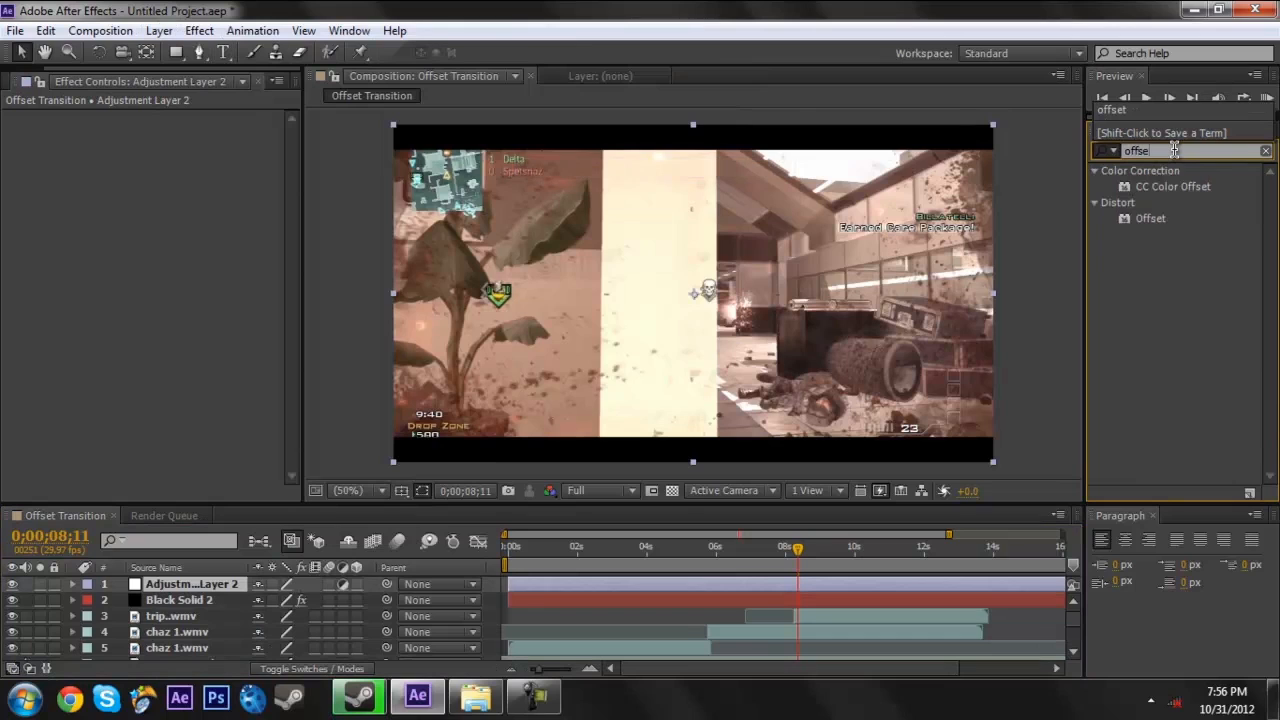
drag(1148, 218, 790, 586)
click(1265, 151)
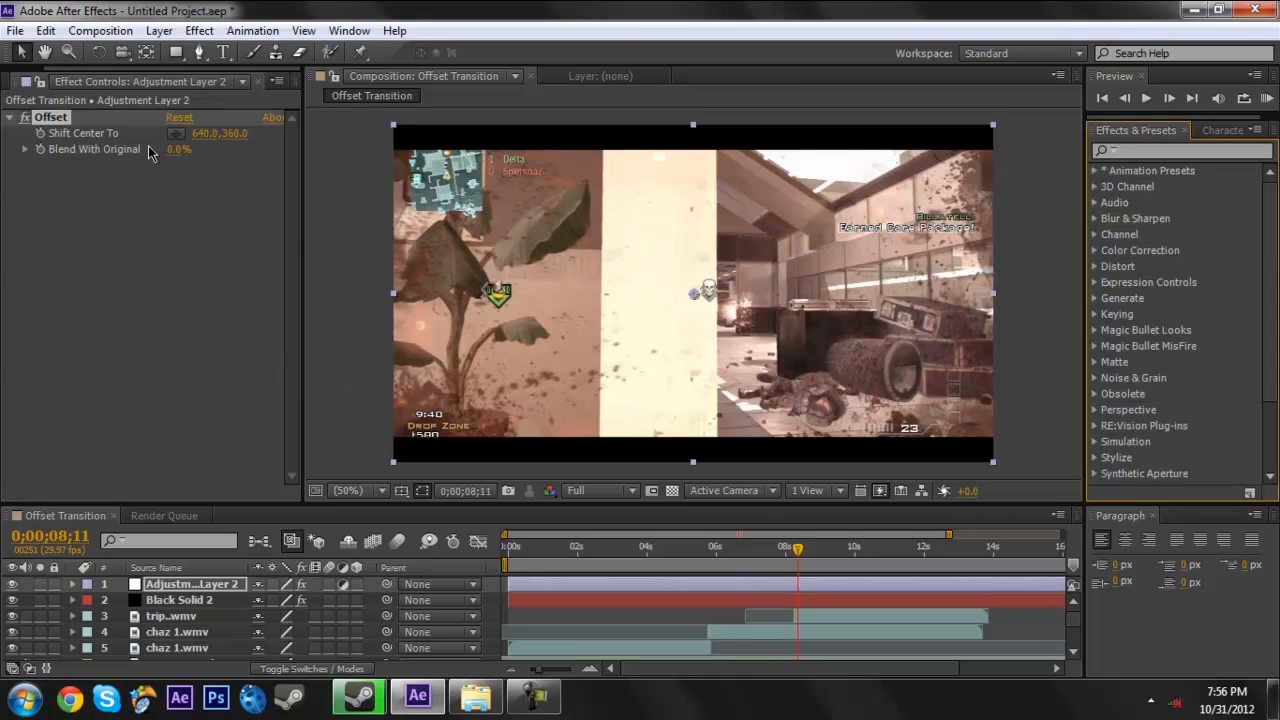
- Find the RSMB motion blur effect, apply it to the adjustment layer below Offset, and clear the search
click(1226, 151)
text(rsmb)
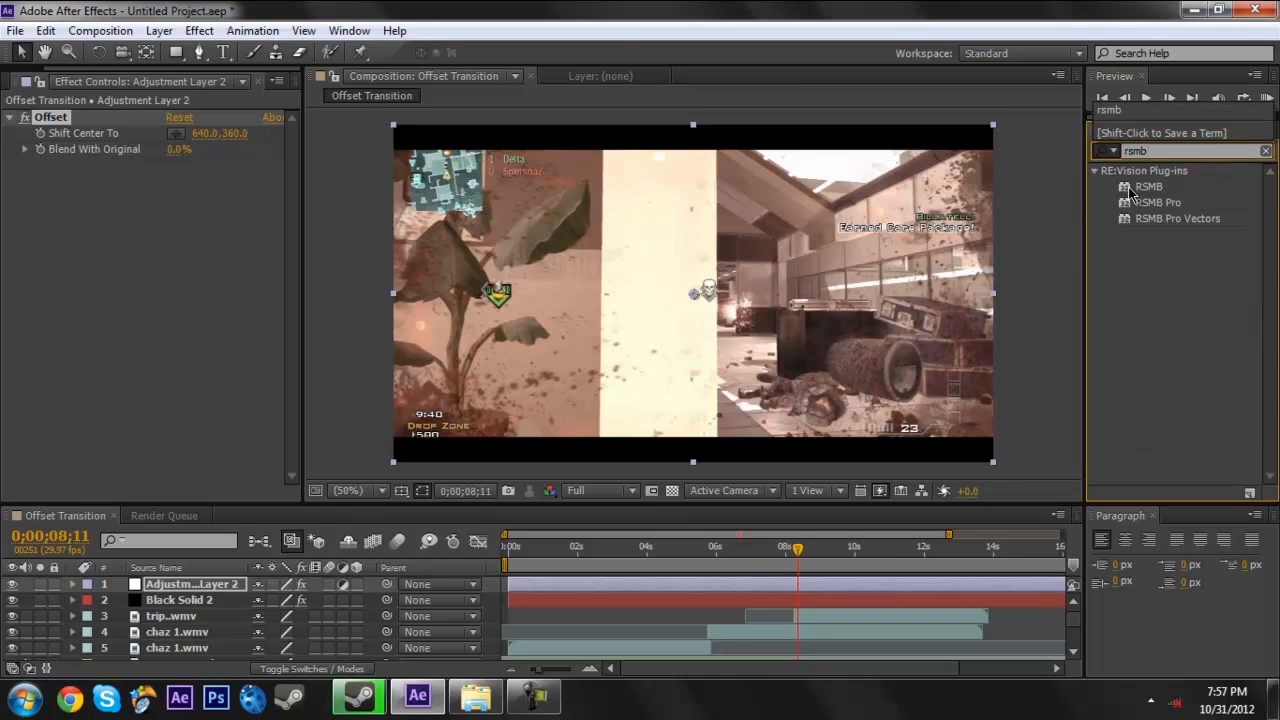
drag(1140, 188, 826, 590)
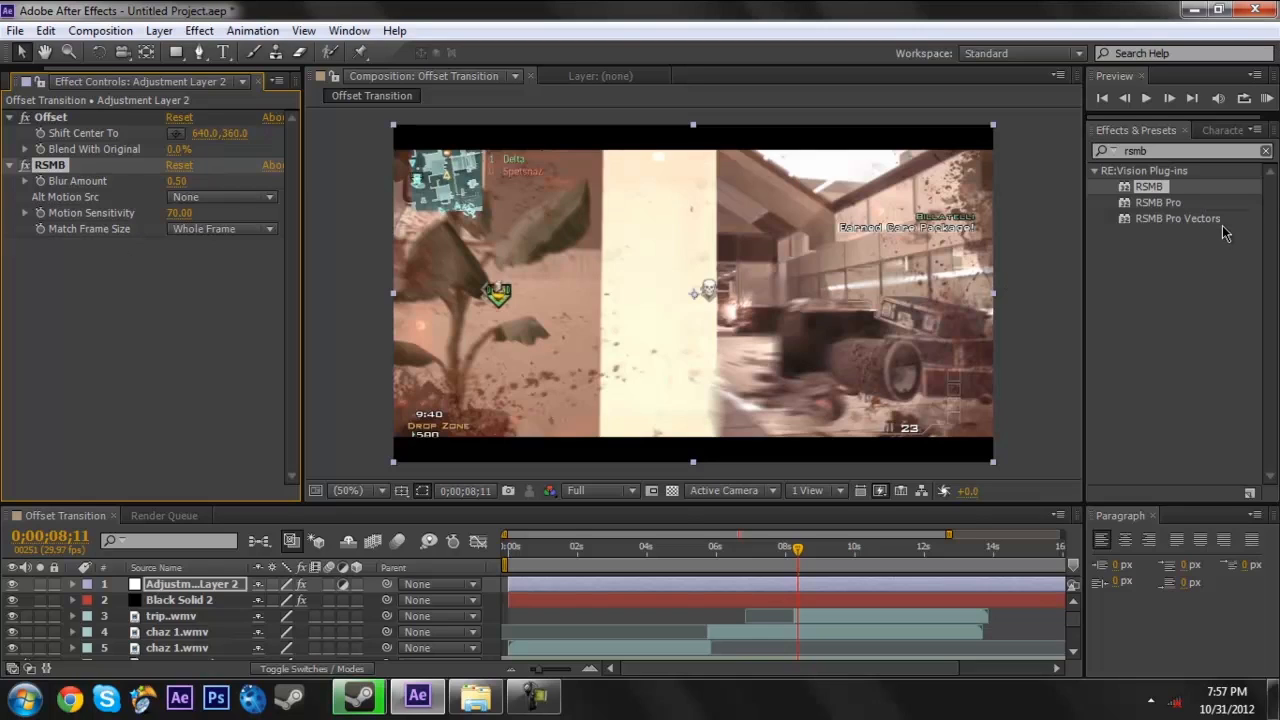
click(1267, 151)
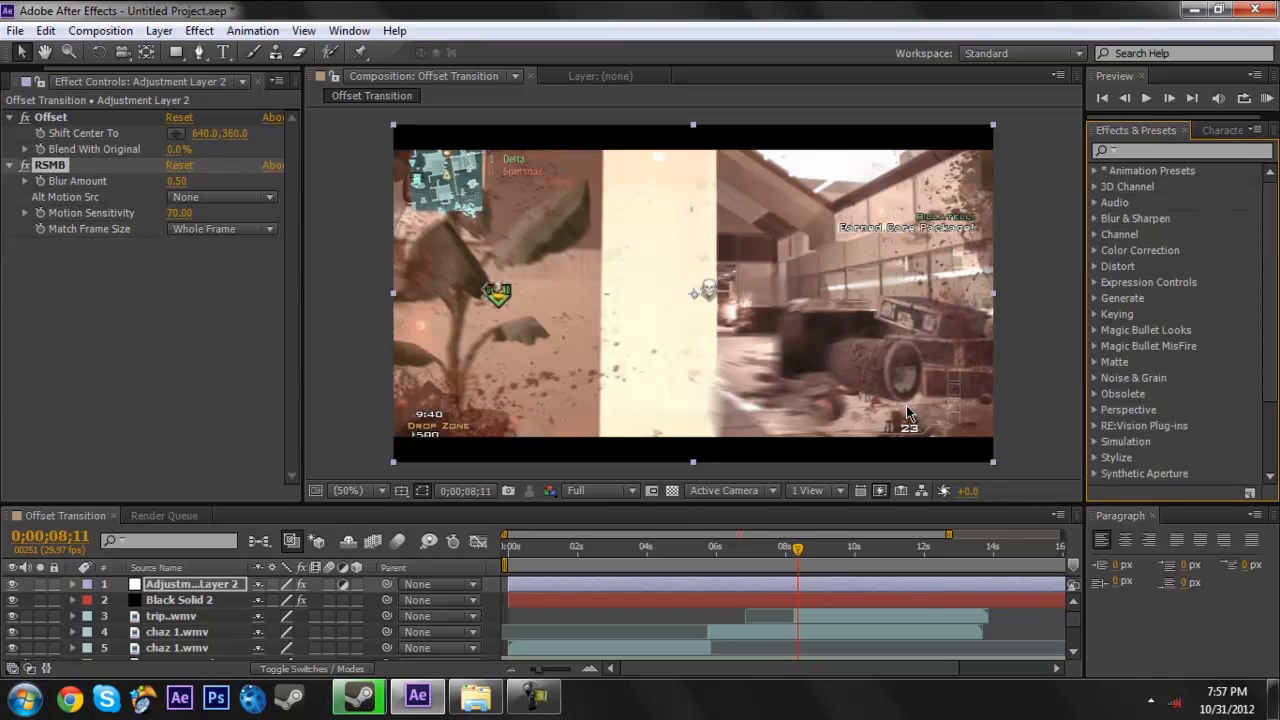
click(100, 327)
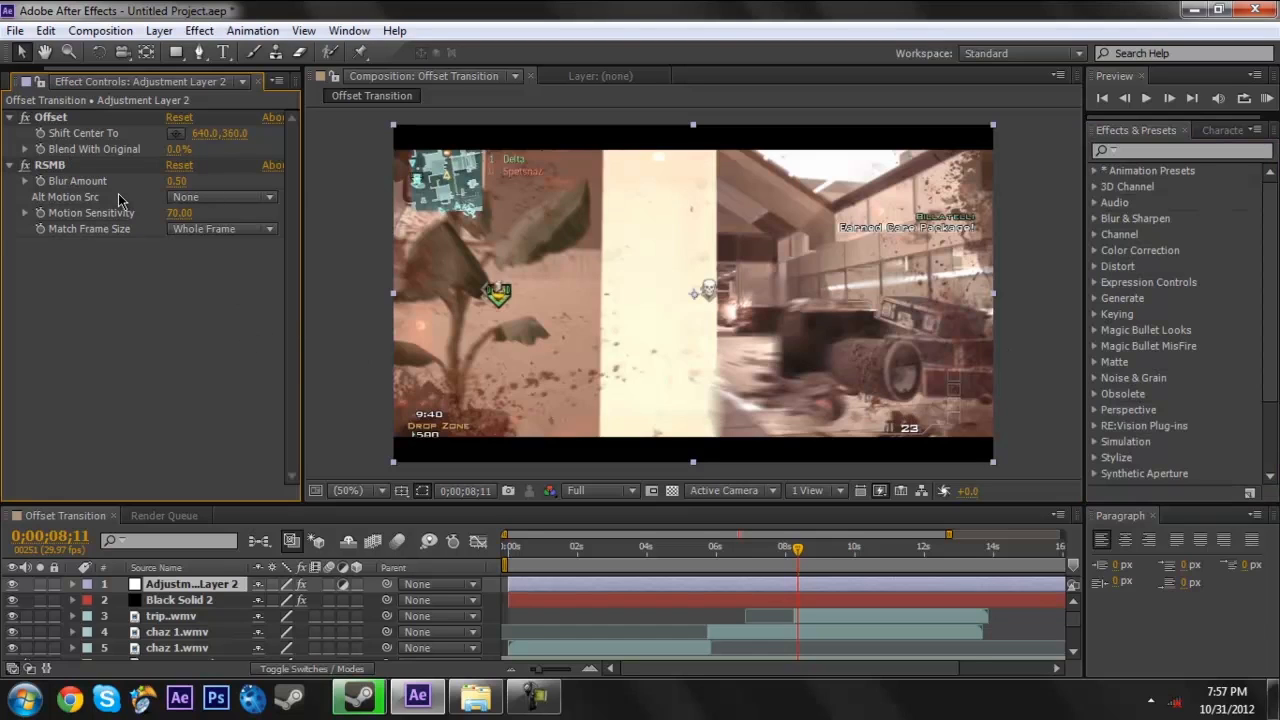
- Keyframe Offset's Shift Center To at 0;00;08;28 and 0;00;06;24 with the value 640, 360, and reveal the layer's keyframes
mouse_move(800, 550)
mouse_down()
mouse_move(783, 560)
mouse_move(797, 557)
mouse_up()
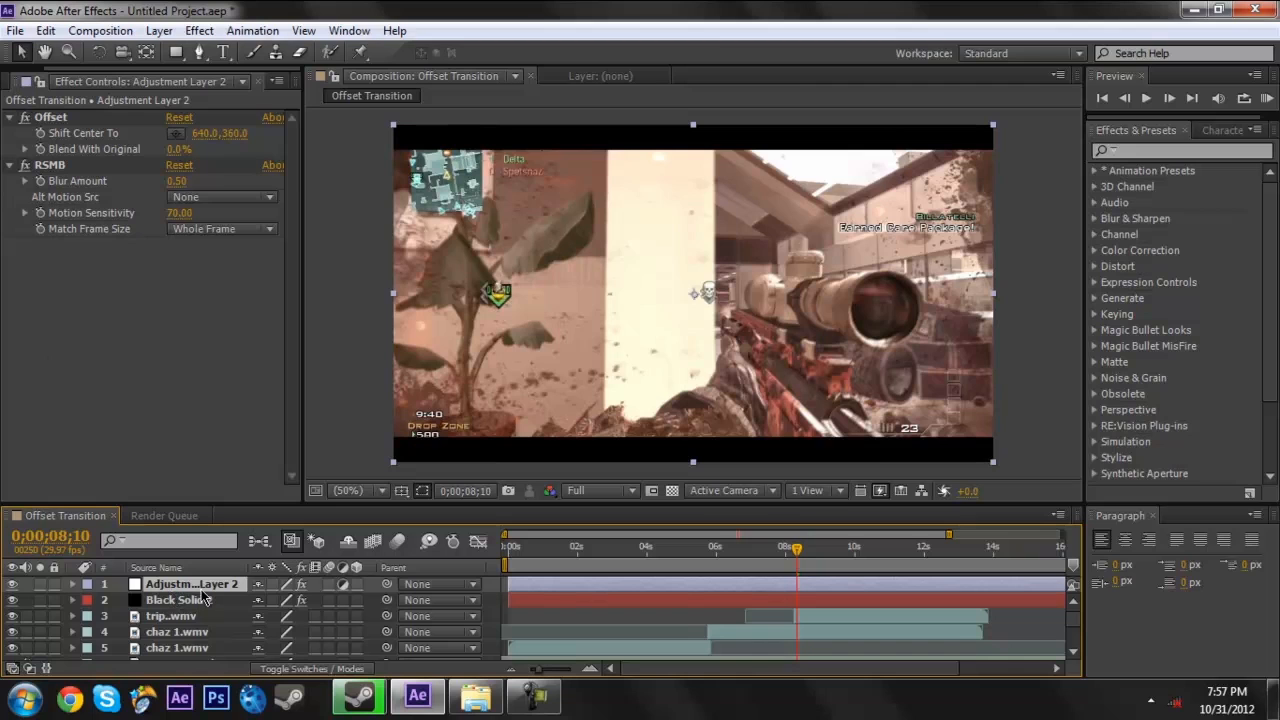
drag(803, 561, 831, 556)
drag(834, 553, 817, 556)
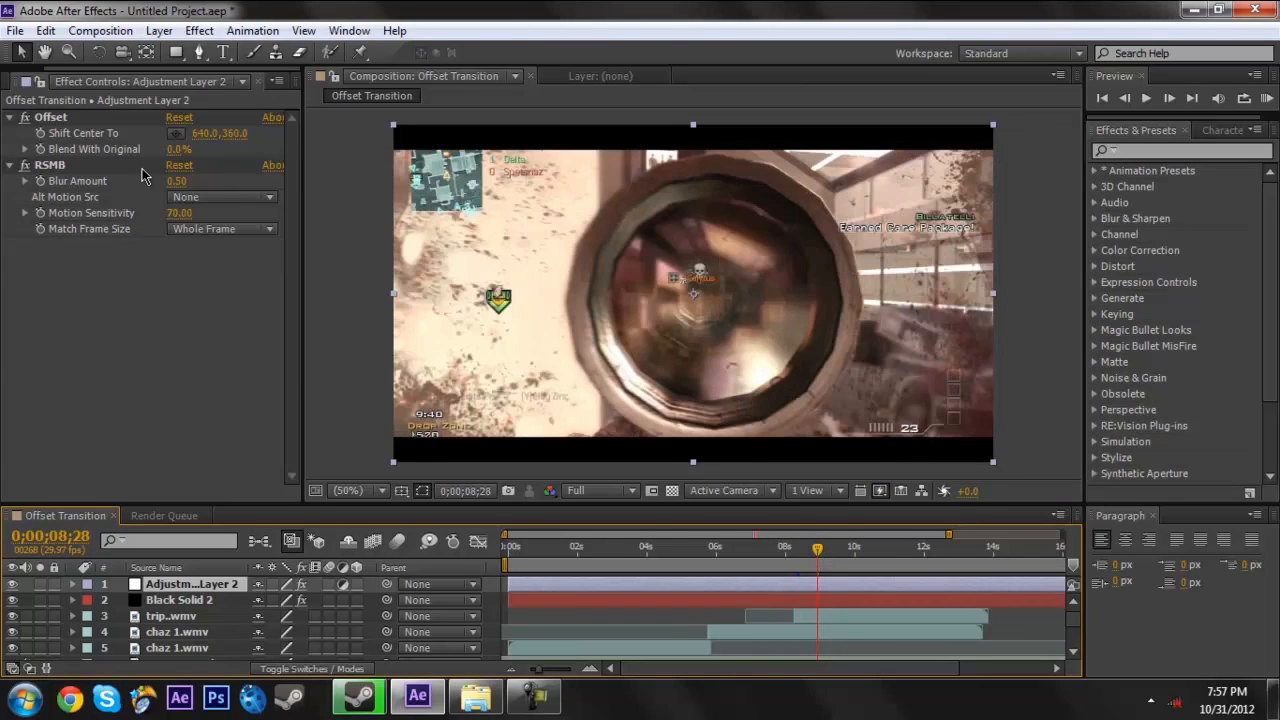
click(37, 135)
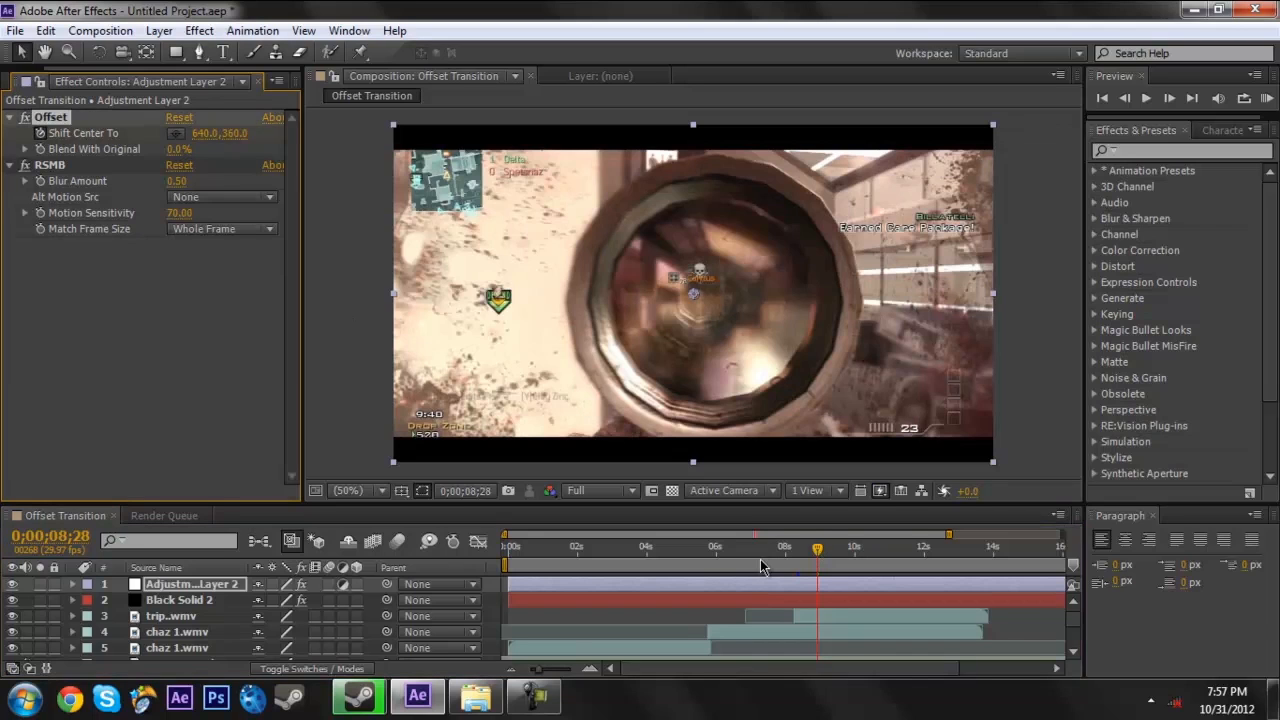
drag(708, 565, 745, 560)
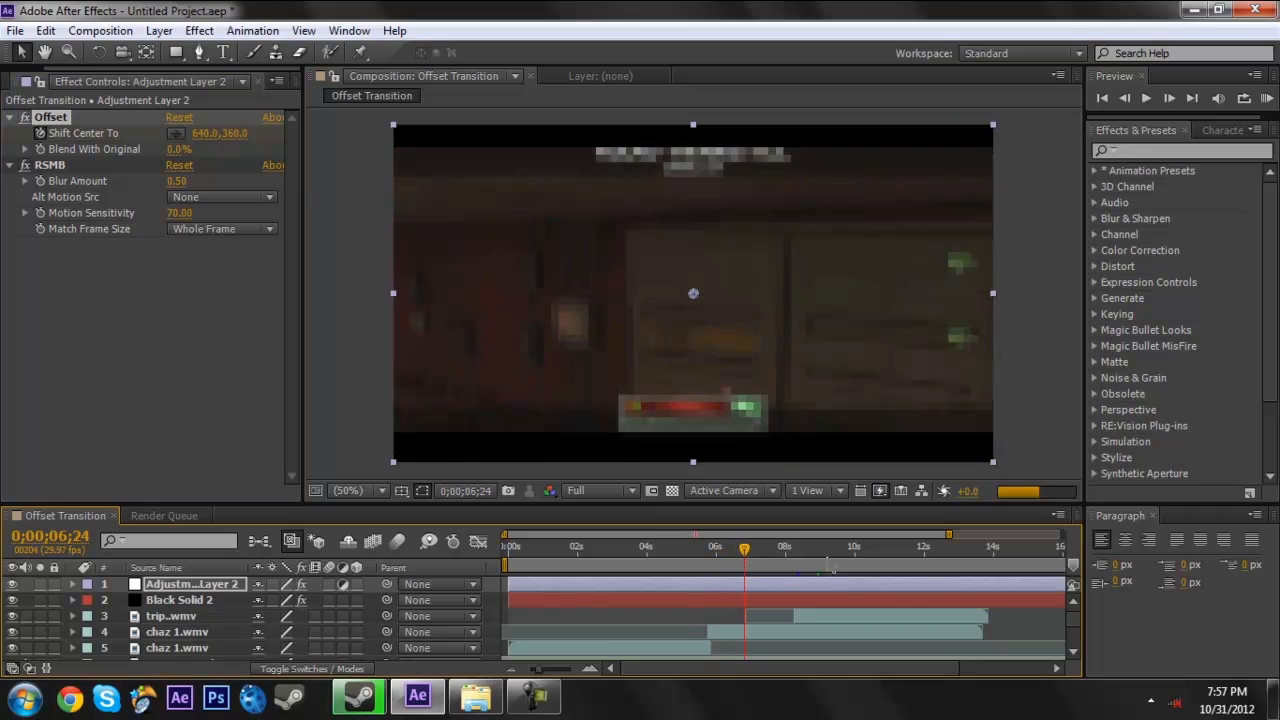
key(u)
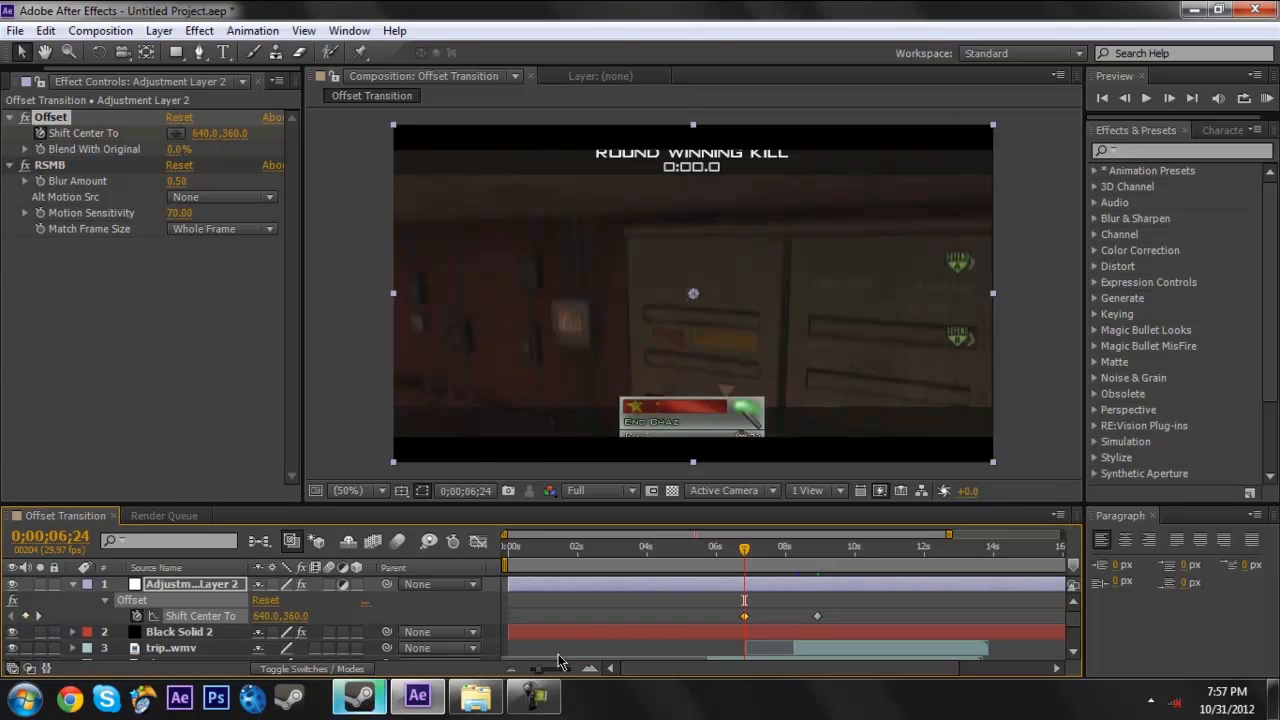
- At 0;00;08;07, keyframe the trip..wmv layer's opacity at 0%
drag(779, 565, 793, 559)
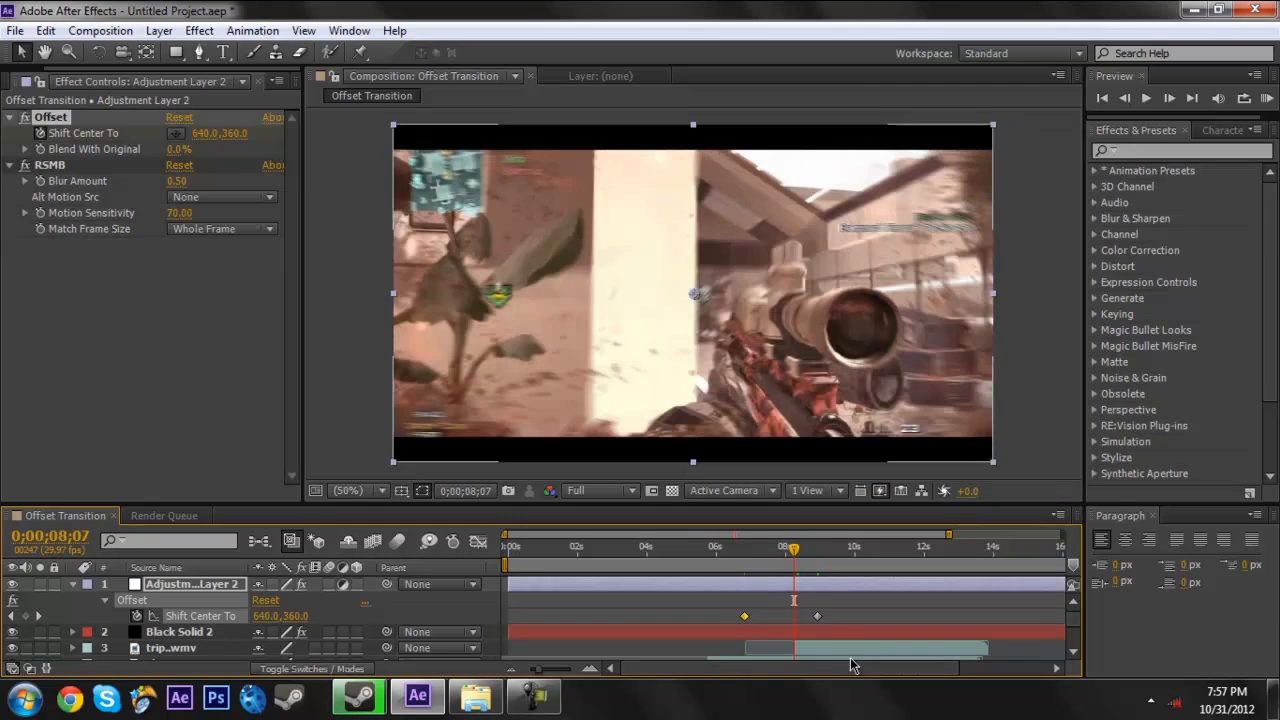
click(850, 648)
key(t)
click(264, 652)
text(0)
key(Return)
click(121, 652)
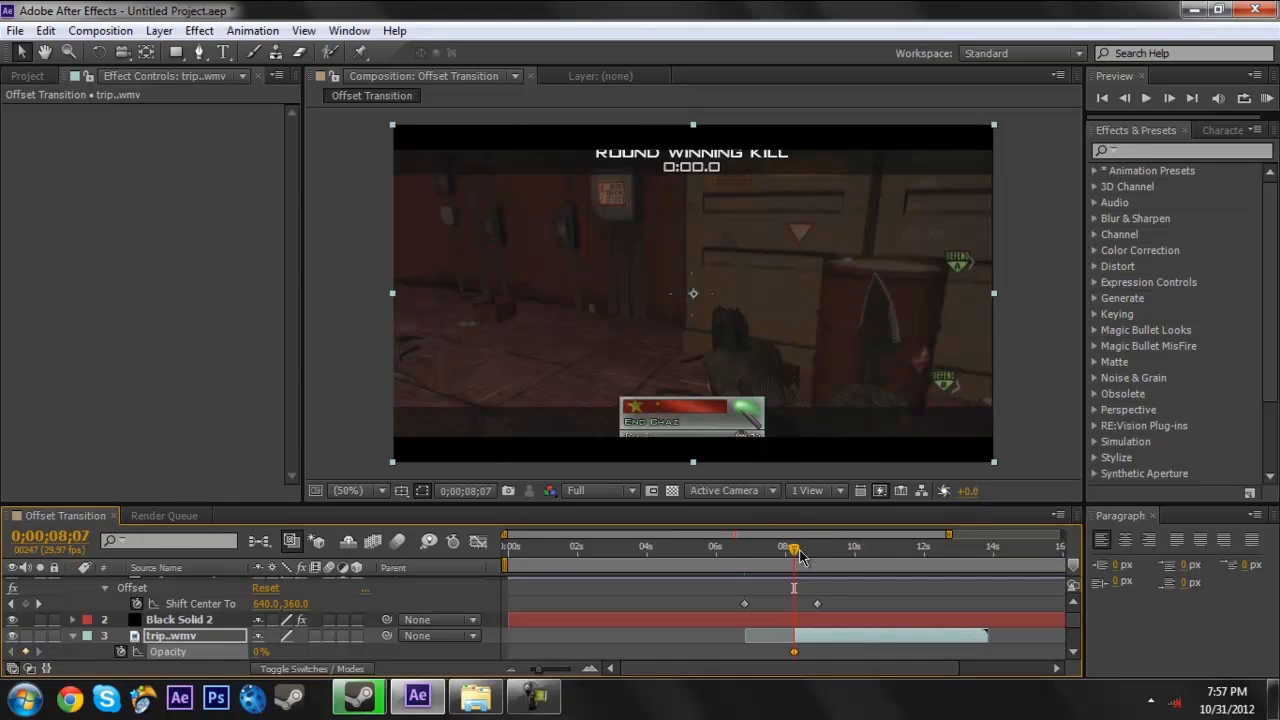
- Move to 0;00;08;13 and set the trip..wmv layer's opacity to 100%
drag(800, 556, 806, 556)
click(263, 653)
text(100)
key(Return)
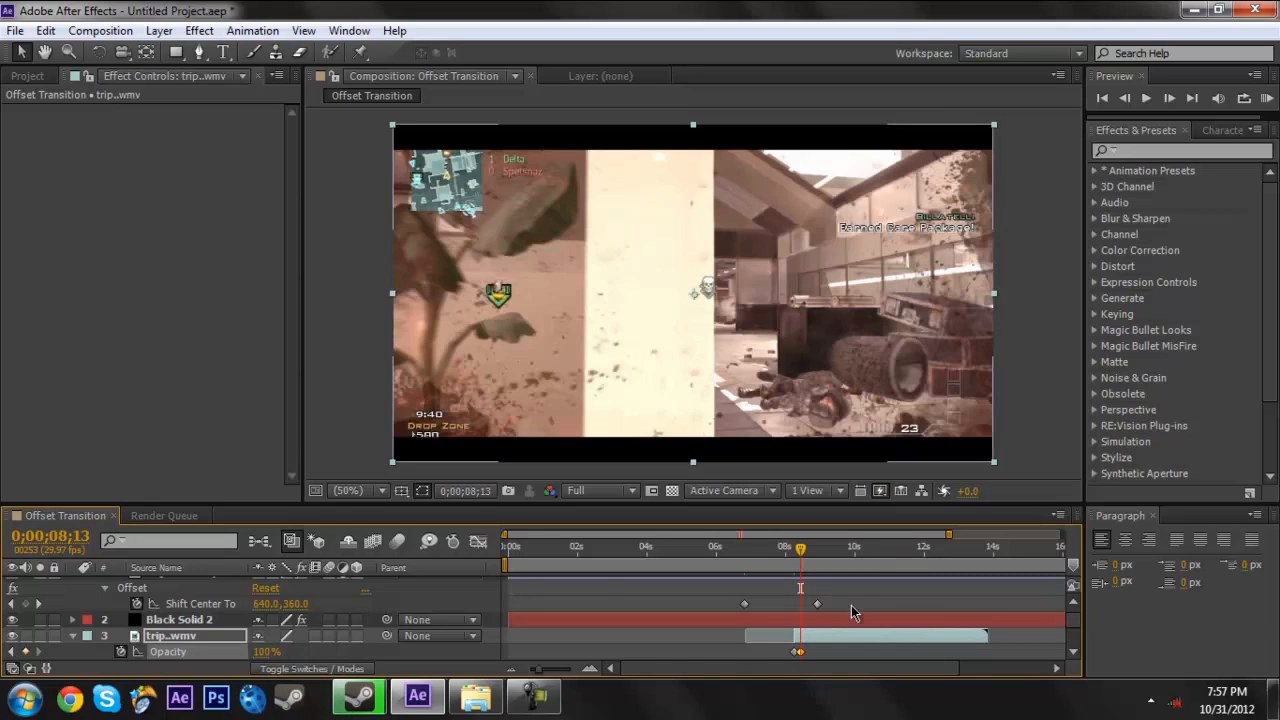
- Retime the Shift Center To keyframes to 0;00;07;02 and 0;00;09;18, and place the current time on the second one
click(817, 606)
drag(817, 607, 842, 607)
drag(745, 605, 755, 607)
click(843, 604)
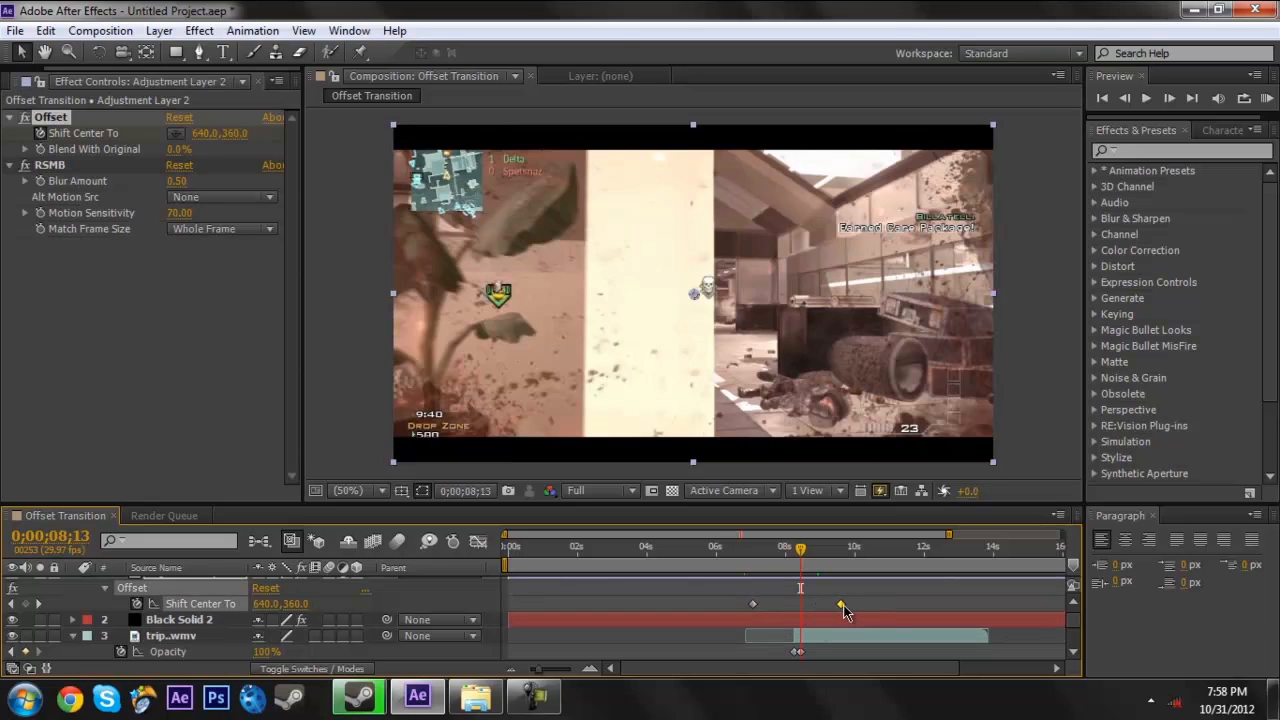
click(838, 558)
drag(838, 560, 841, 559)
mouse_move(539, 669)
mouse_down()
mouse_move(610, 669)
mouse_move(536, 670)
mouse_up()
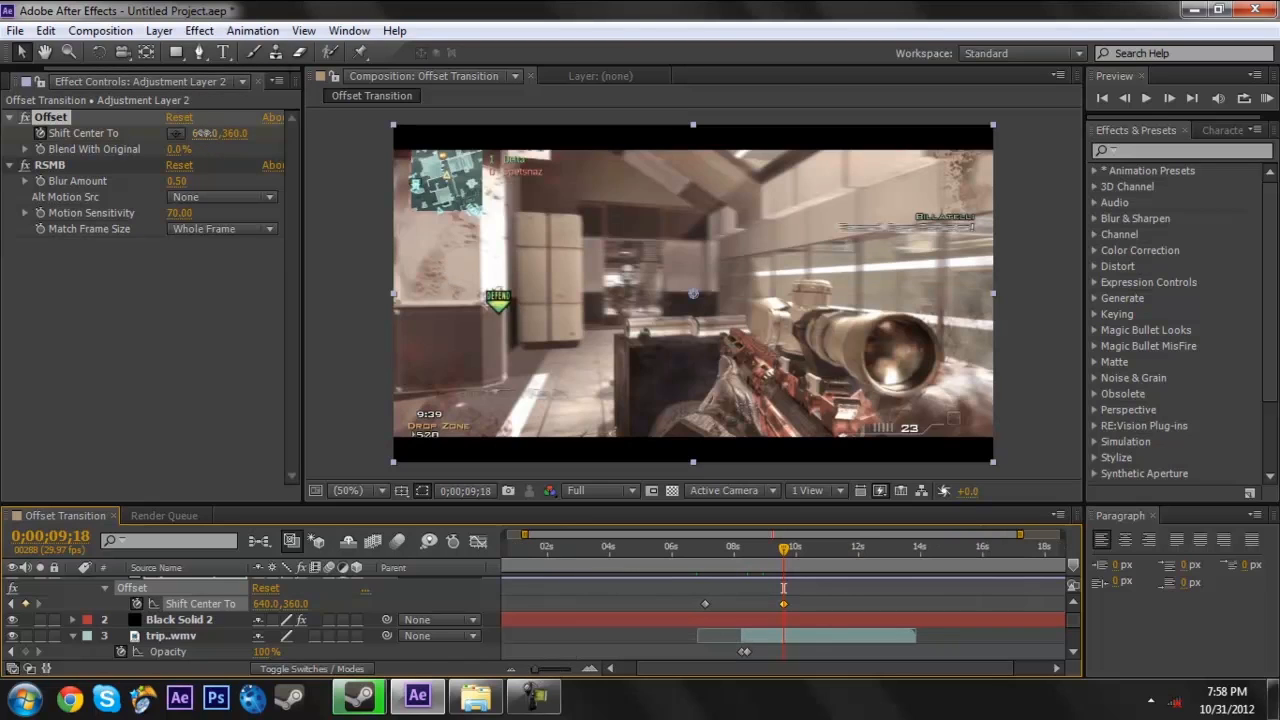
- Try shifting the Offset center horizontally at 0;00;09;18, ending with an X value of -2000
drag(200, 133, 105, 137)
drag(3, 169, 110, 110)
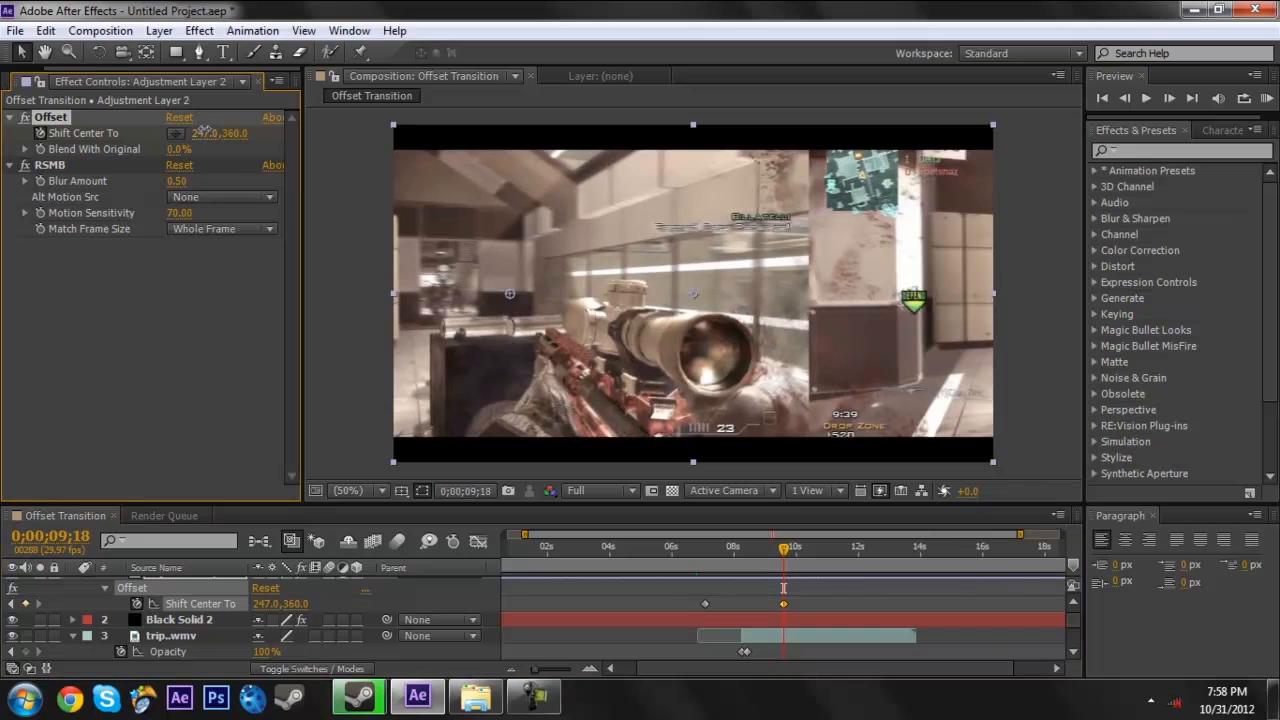
drag(206, 134, 20, 120)
click(209, 135)
text(-200)
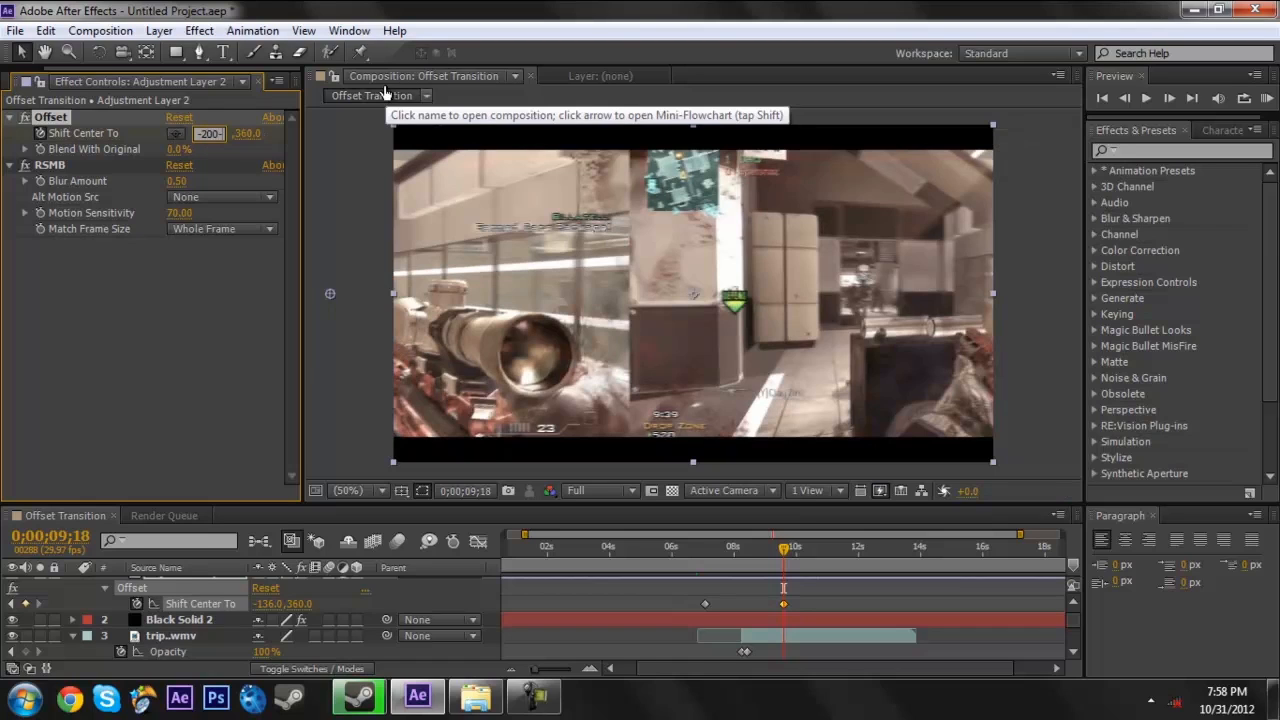
text(0)
key(Return)
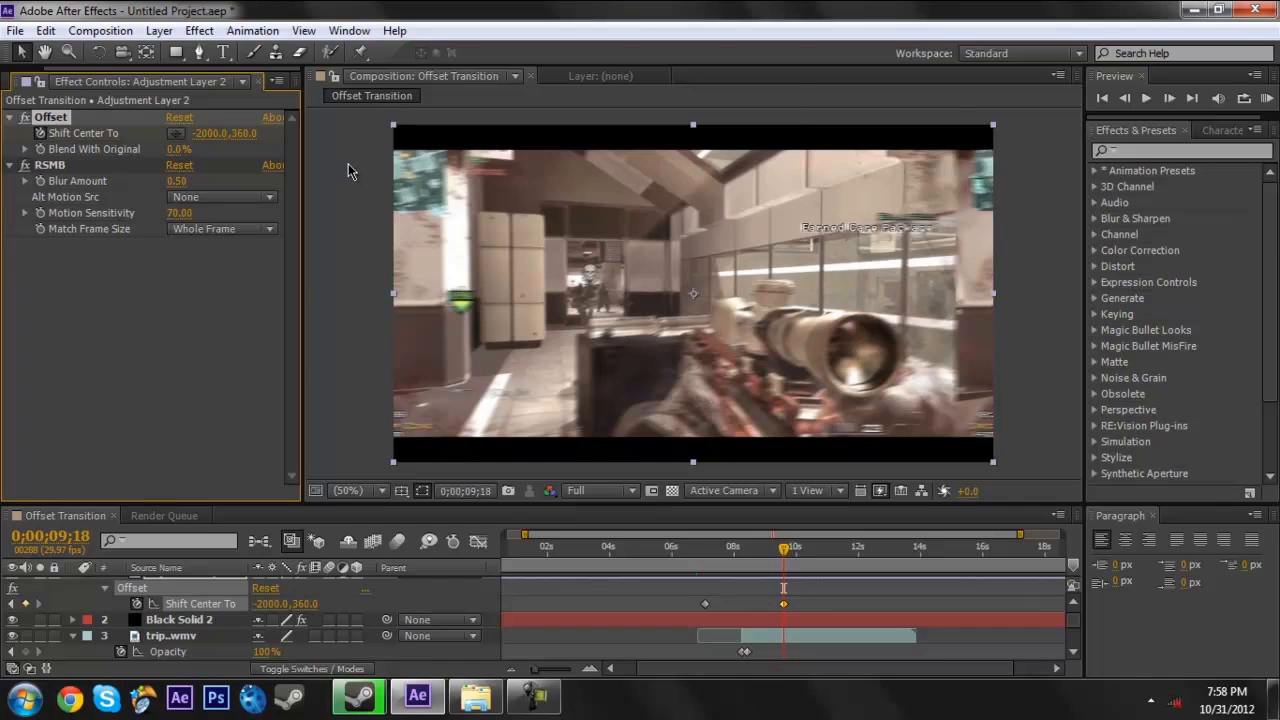
- Set the X value of Shift Center To to -1920 at 0;00;09;18 so the frame lines up with its edges
drag(208, 138, 290, 148)
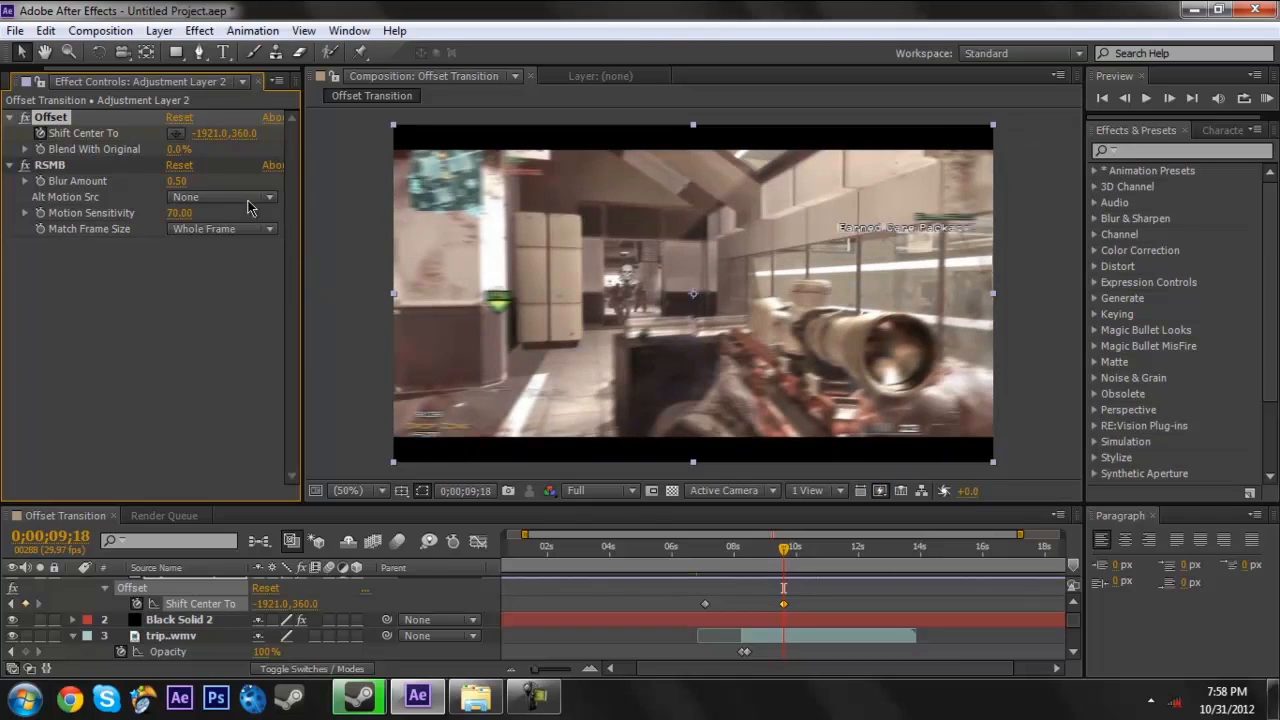
click(208, 133)
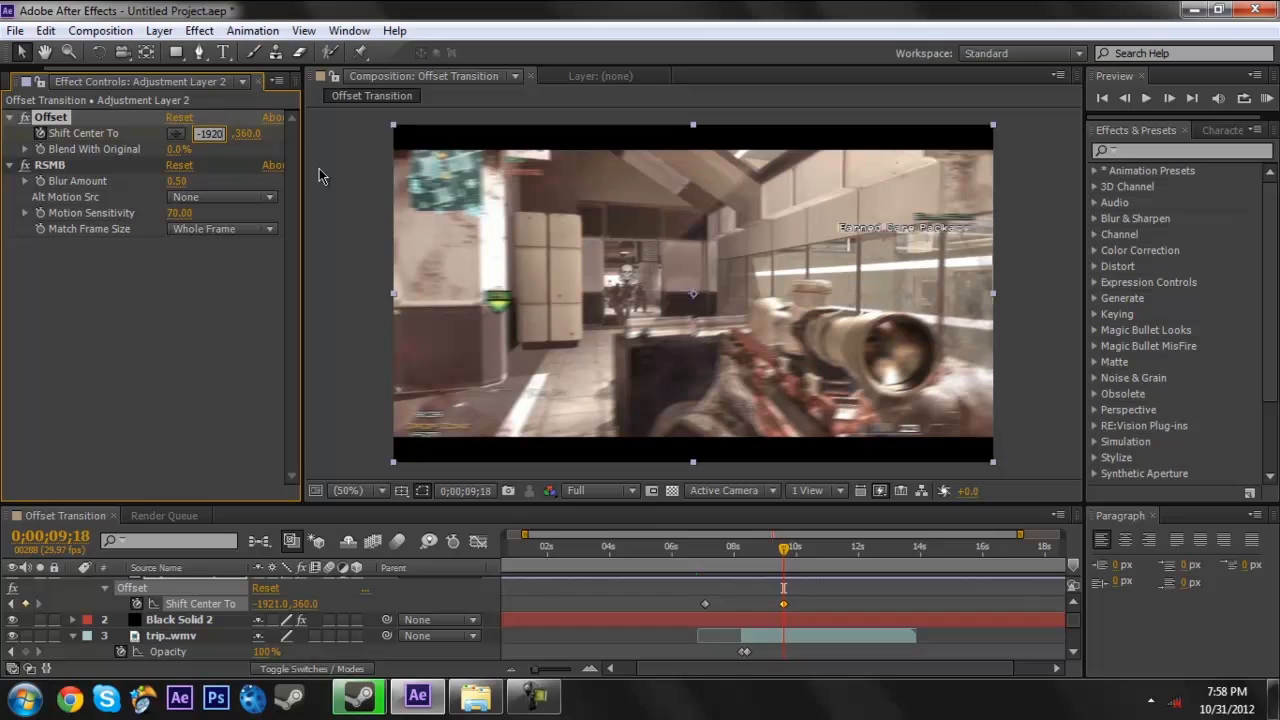
key(Return)
- Scrub between the two Shift Center To keyframes to review the offset motion, ending at 0;00;07;07
click(709, 560)
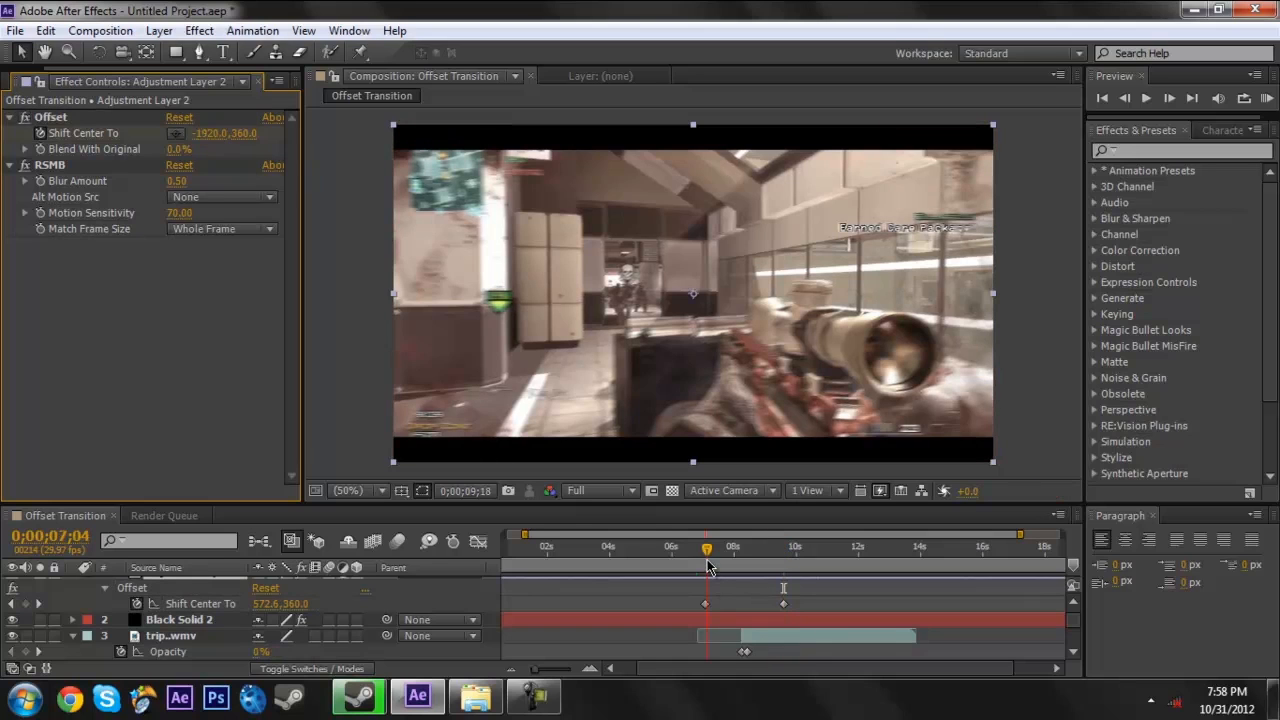
drag(709, 567, 783, 567)
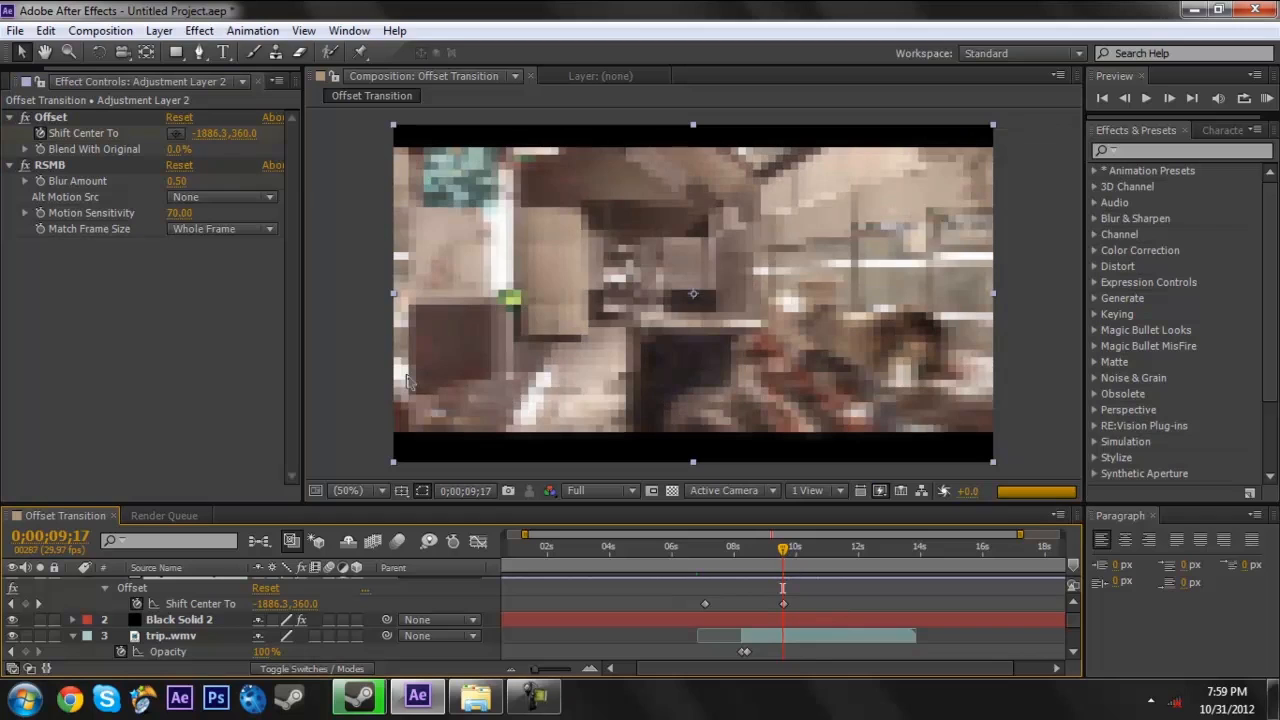
click(785, 567)
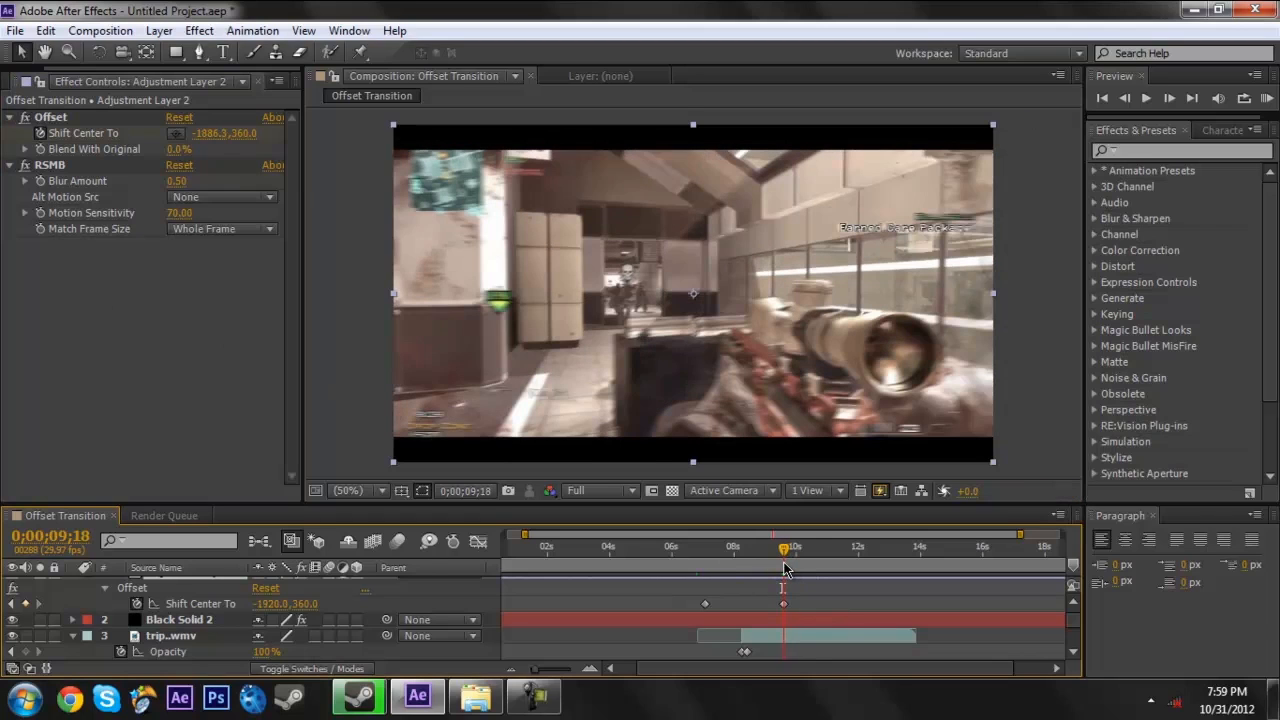
click(346, 446)
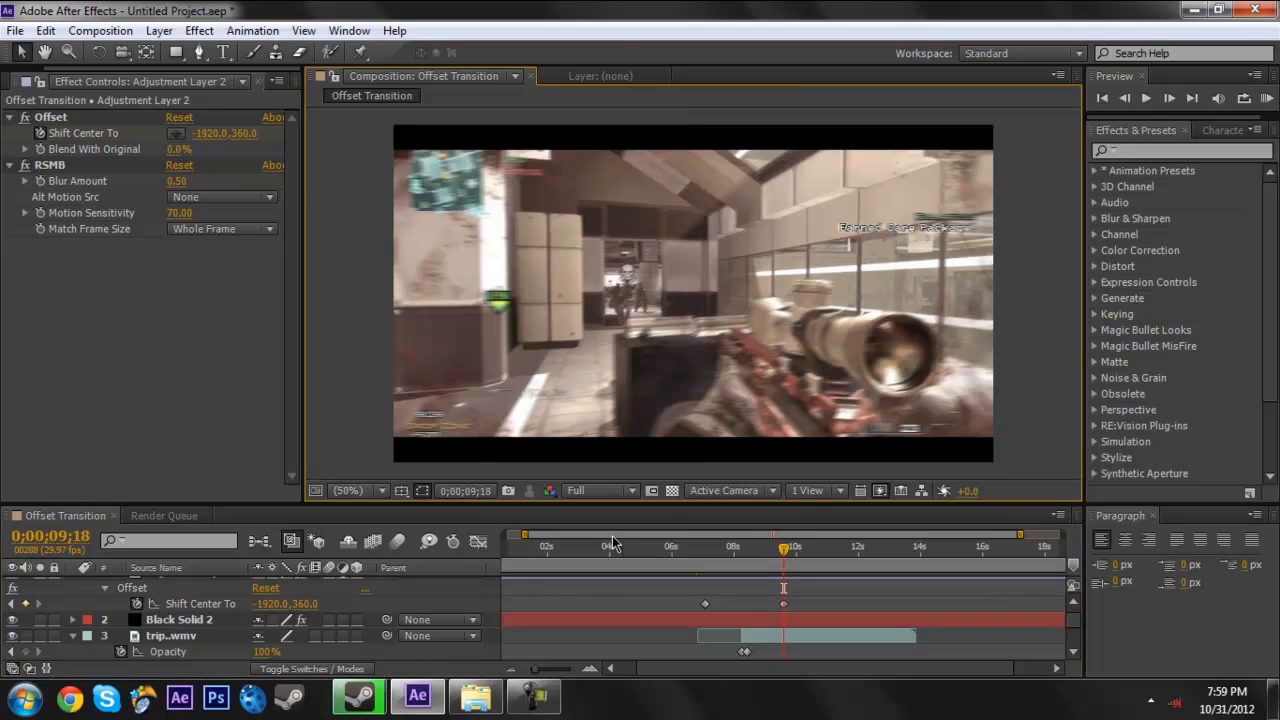
click(824, 578)
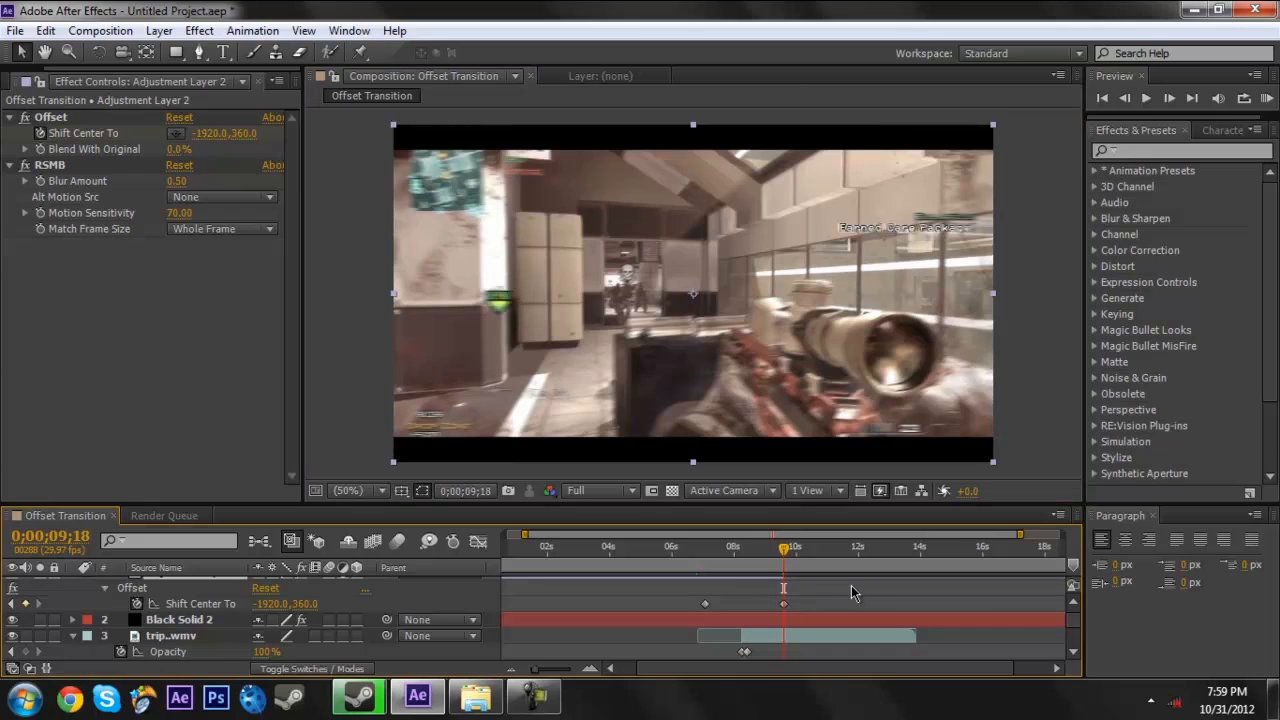
drag(743, 565, 705, 564)
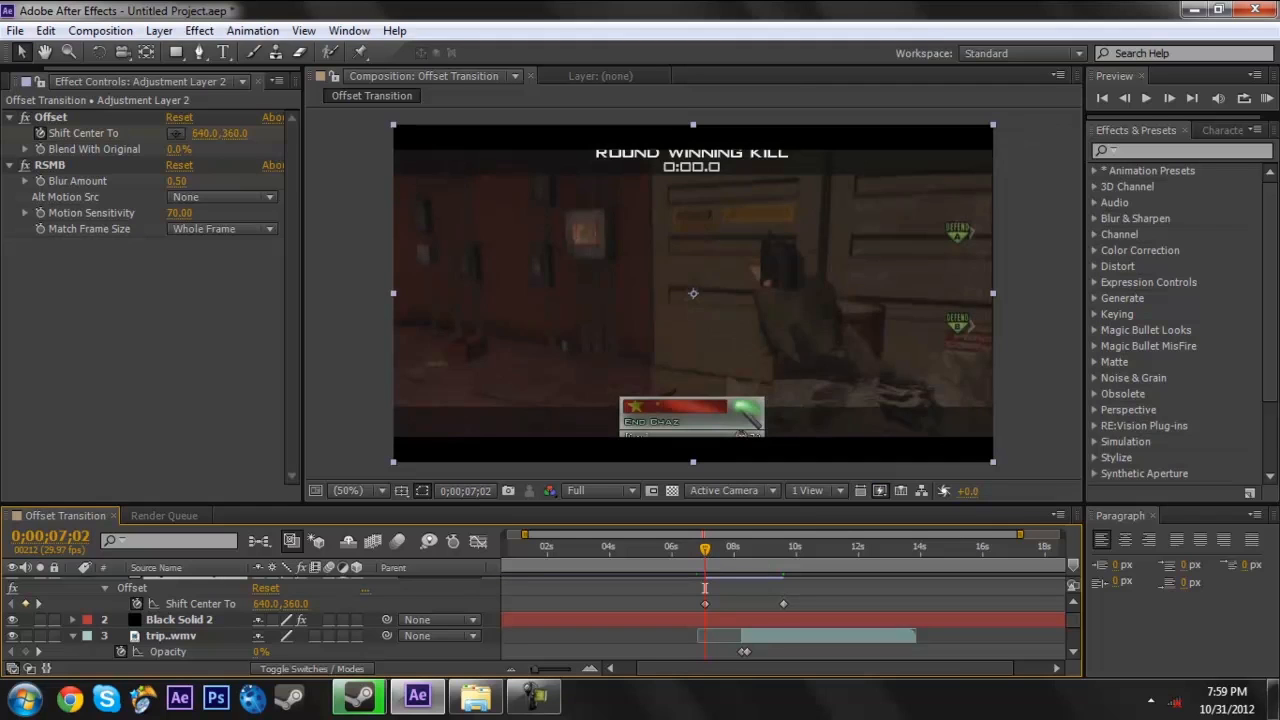
mouse_move(706, 550)
mouse_down()
mouse_move(808, 550)
mouse_move(709, 546)
mouse_up()
- Select both Shift Center To keyframes and apply Easy Ease to them
drag(676, 610, 836, 624)
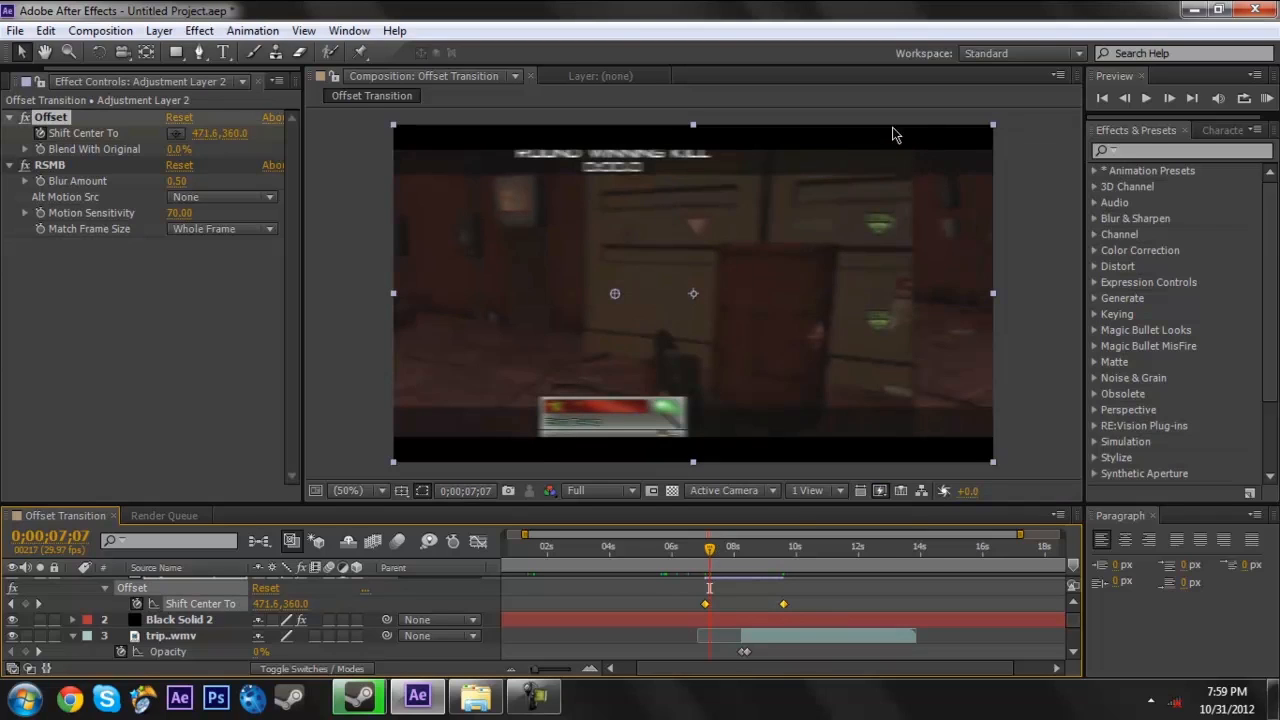
right_click(706, 608)
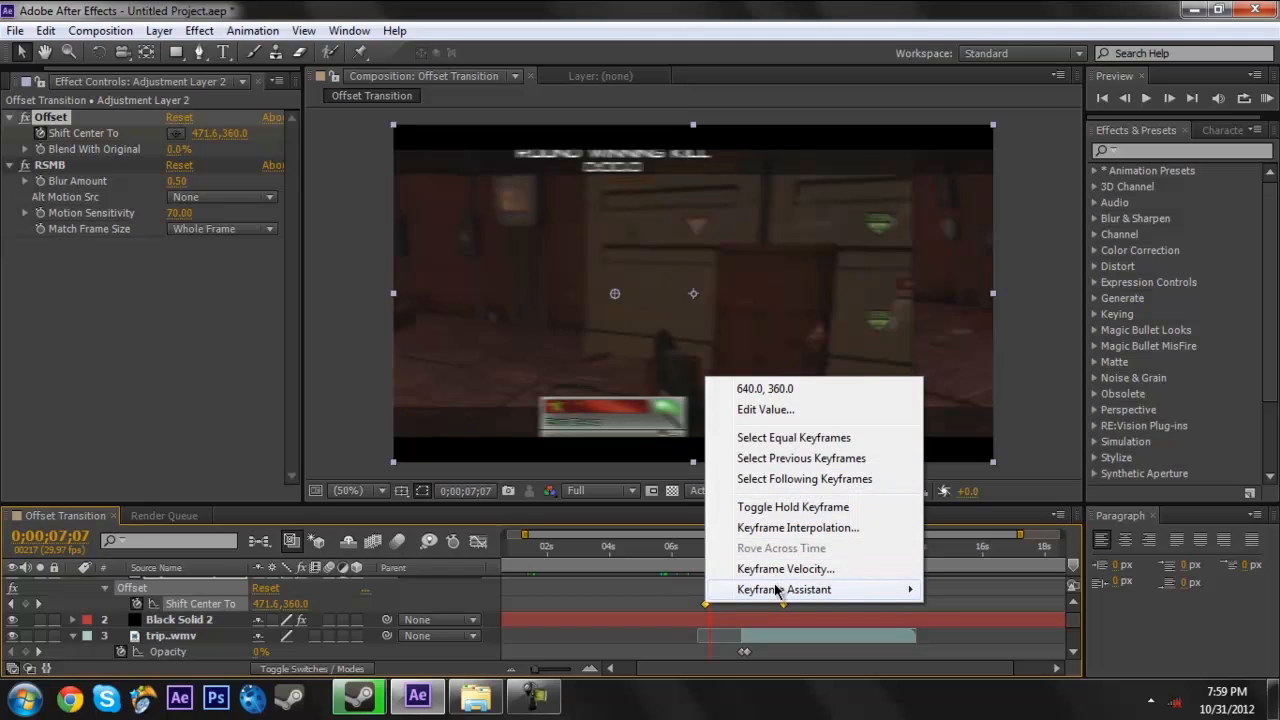
mouse_move(744, 587)
click(557, 466)
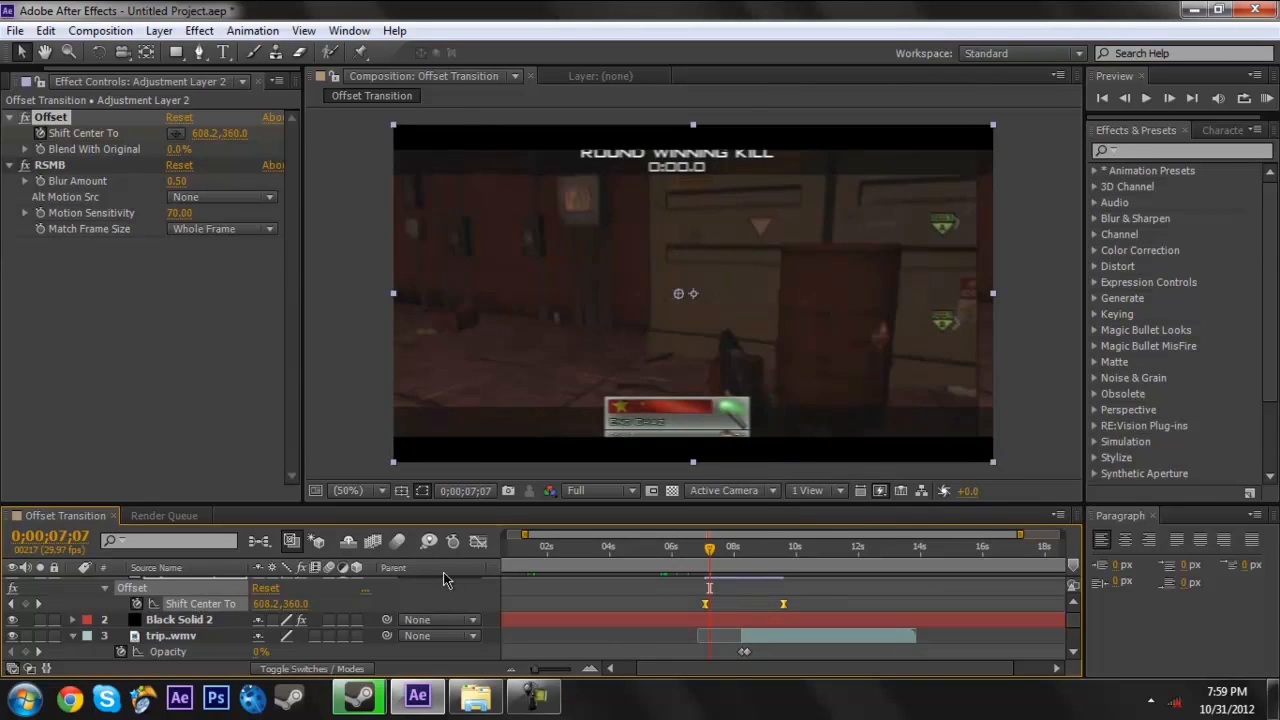
- Reshape the Shift Center To speed graph into a narrow peak midway between its keyframes, and return to the layer bar view
click(478, 541)
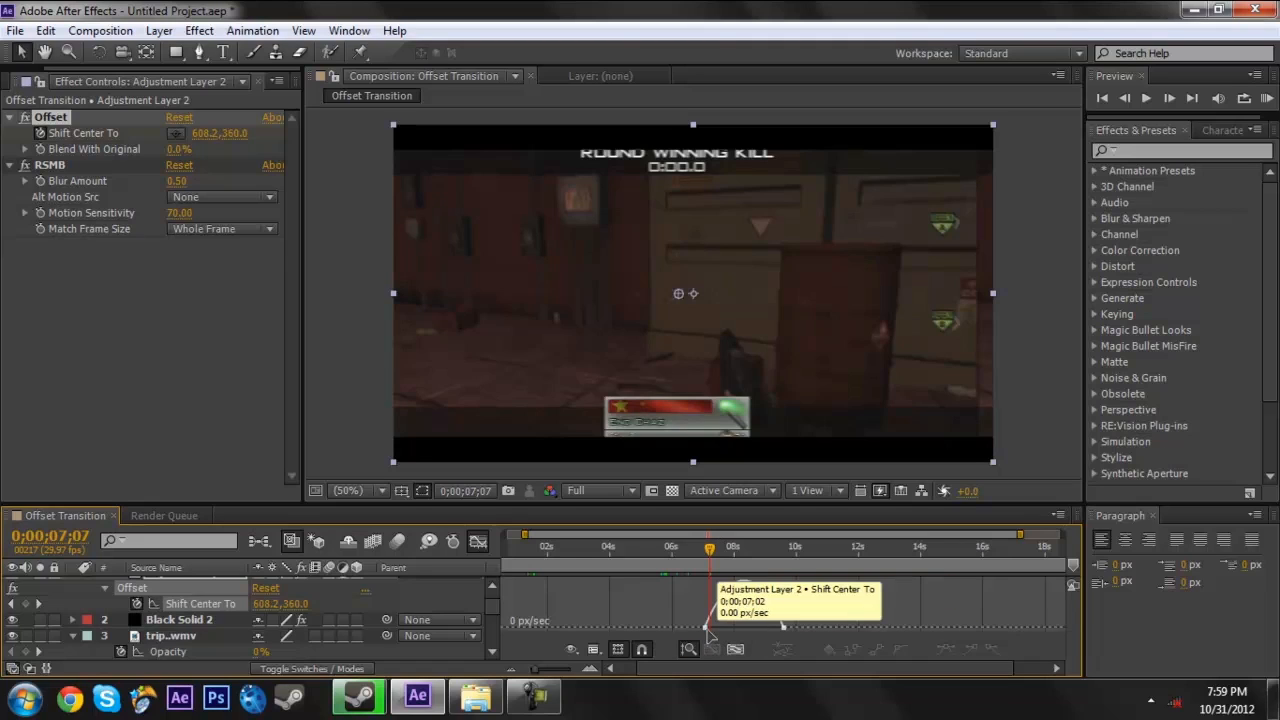
drag(708, 632, 723, 632)
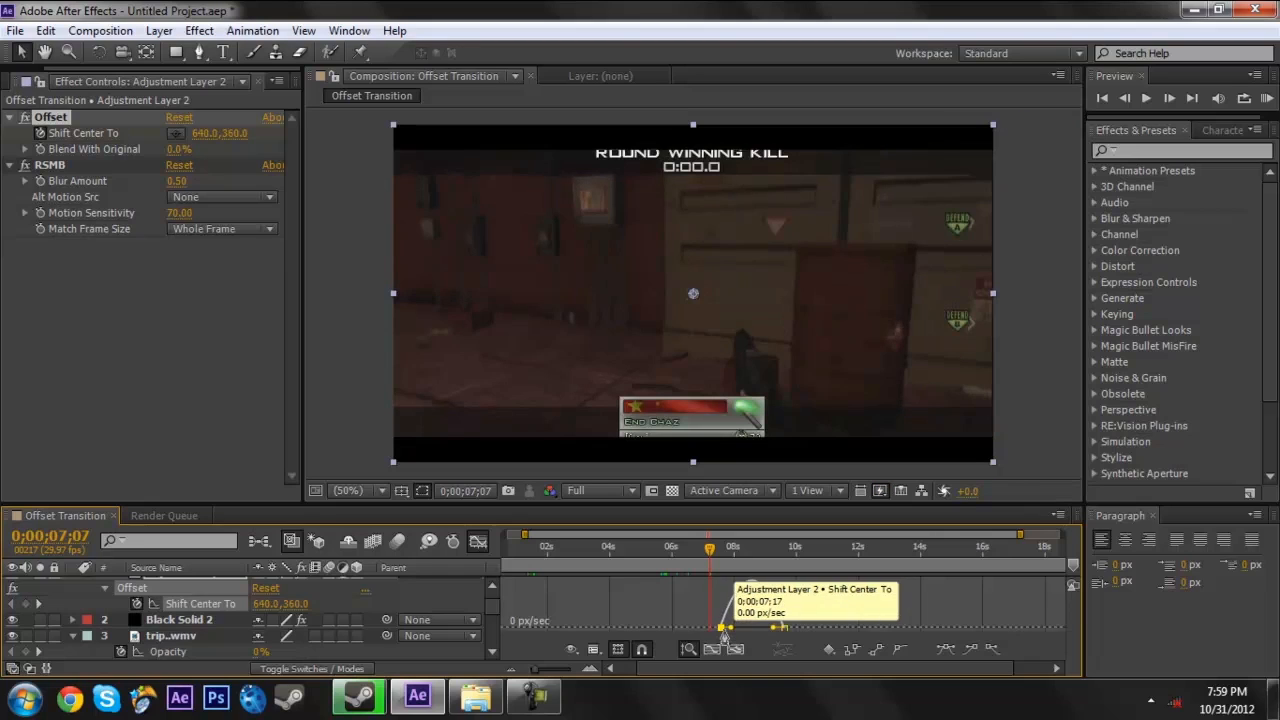
key(ctrl+z)
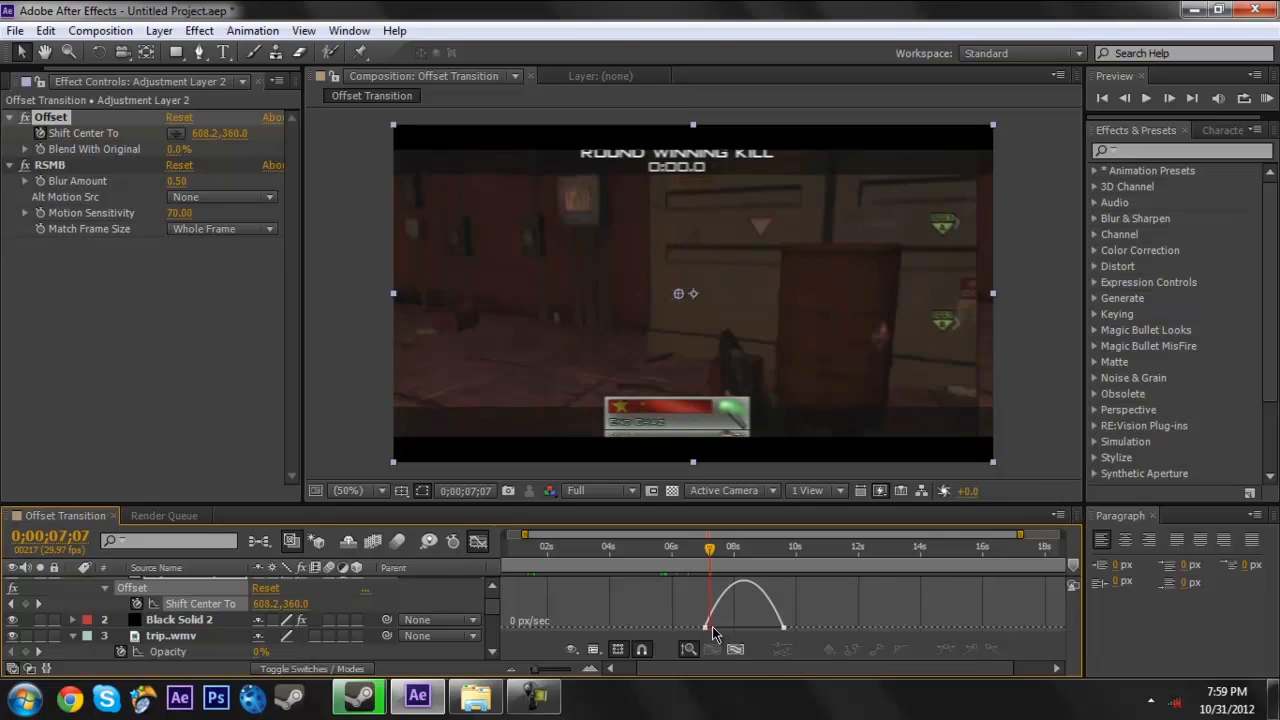
click(712, 630)
drag(717, 632, 757, 634)
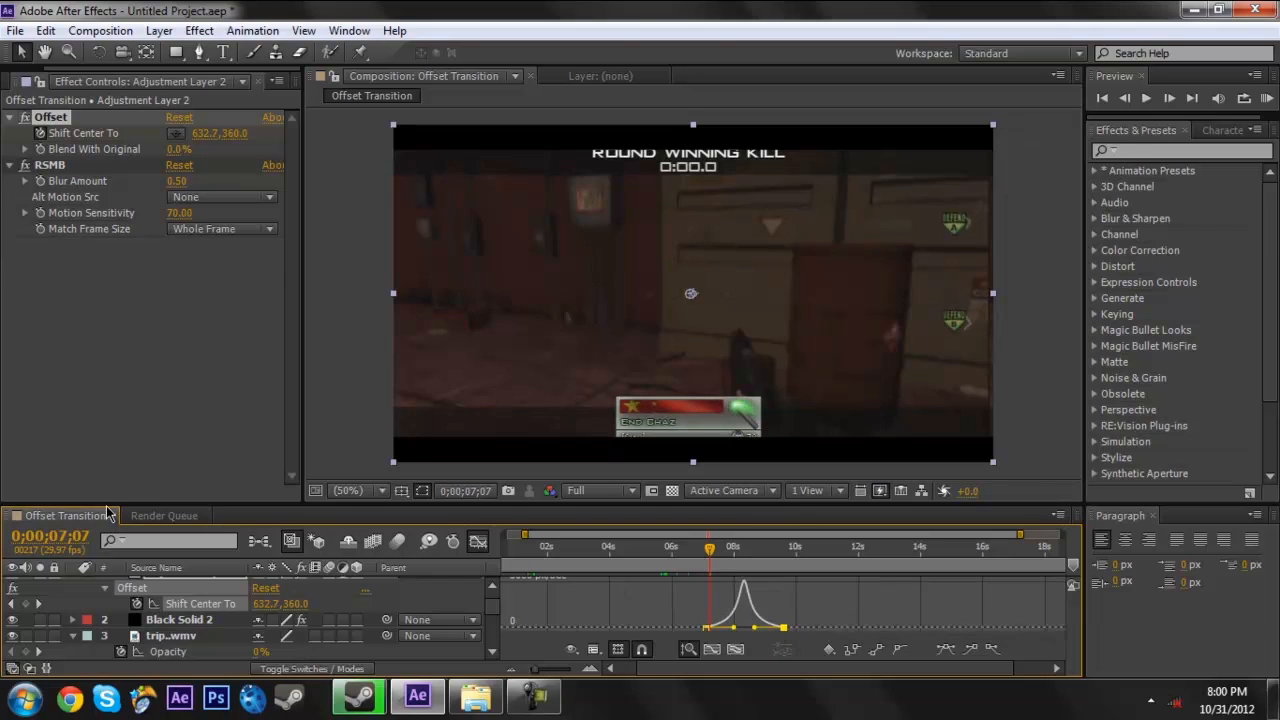
click(479, 542)
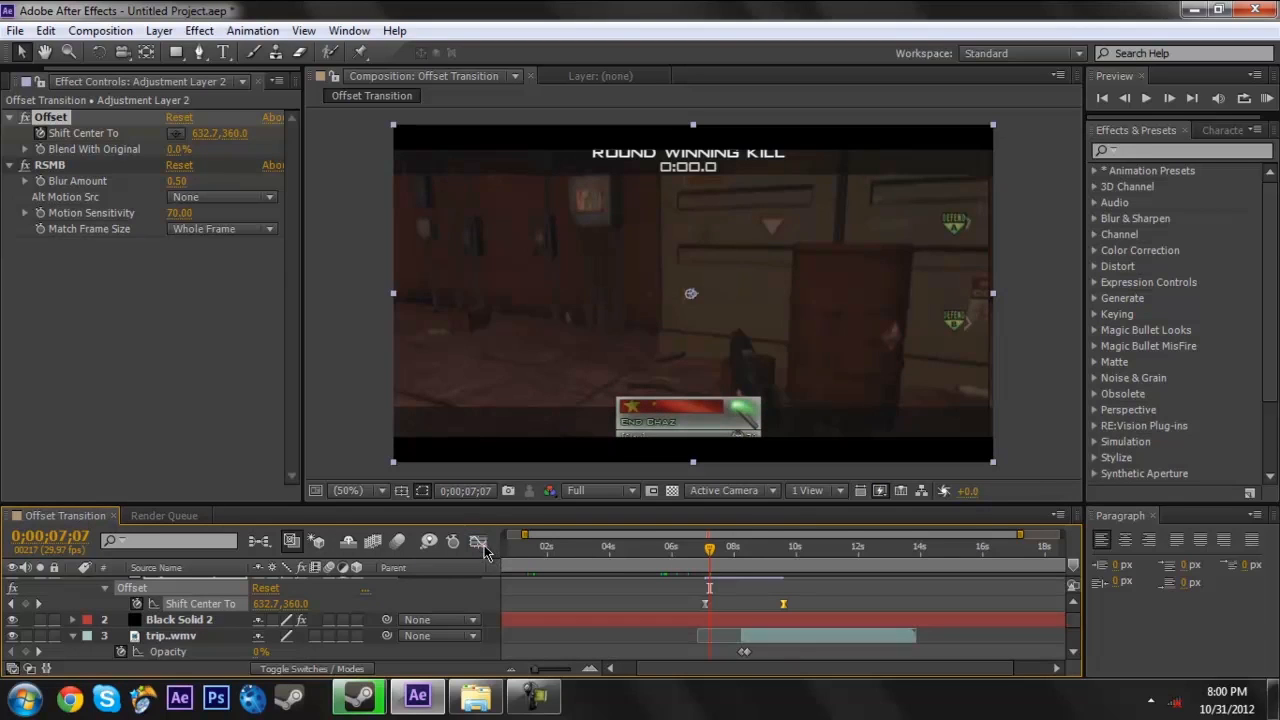
- Play a RAM preview of the offset transition starting from 0;00;06;22
click(695, 573)
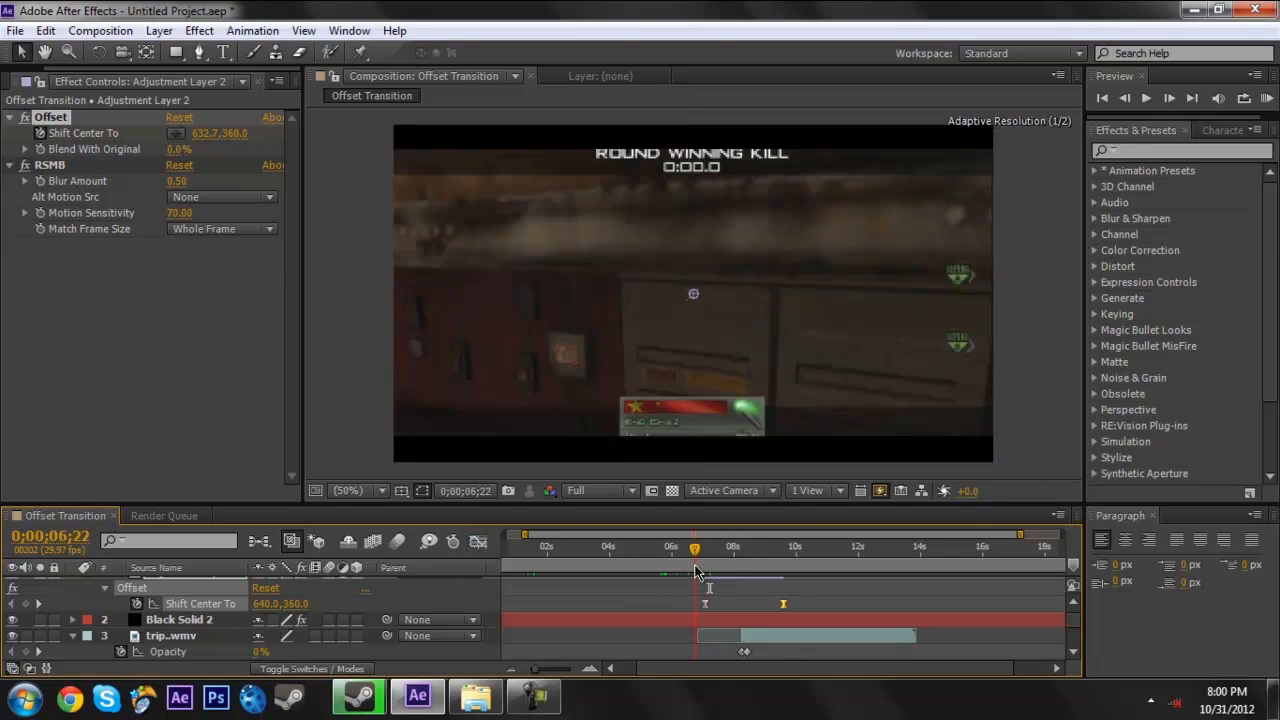
click(1267, 96)
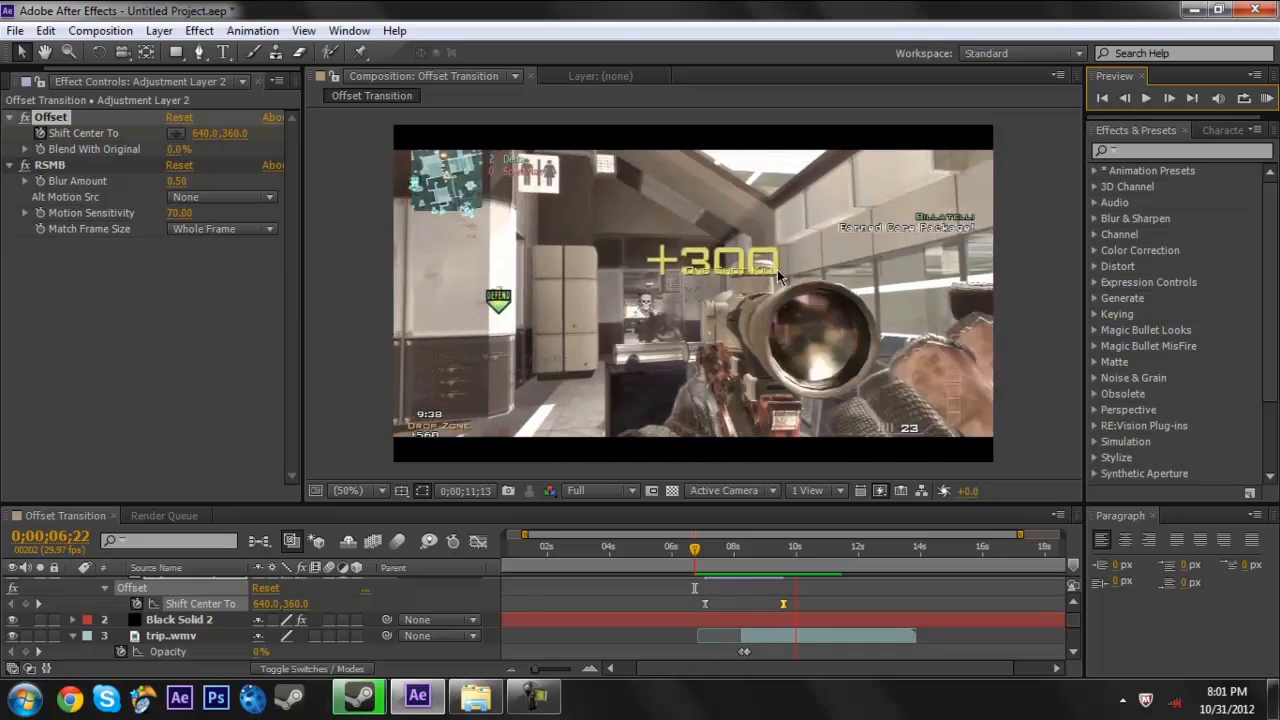
key(space)
- Apply the RE:Vision Twixtor effect to the trip..wmv layer, with the current time at 0;00;10;05
drag(683, 551, 790, 545)
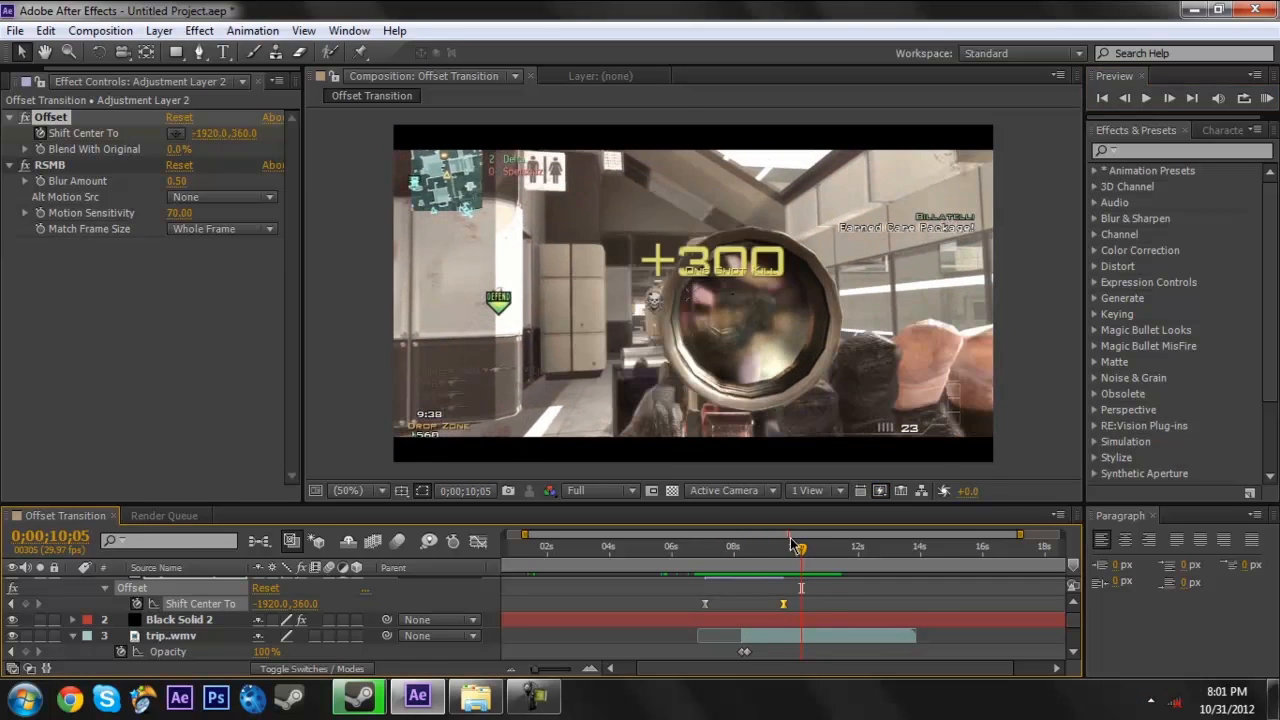
click(766, 632)
click(200, 31)
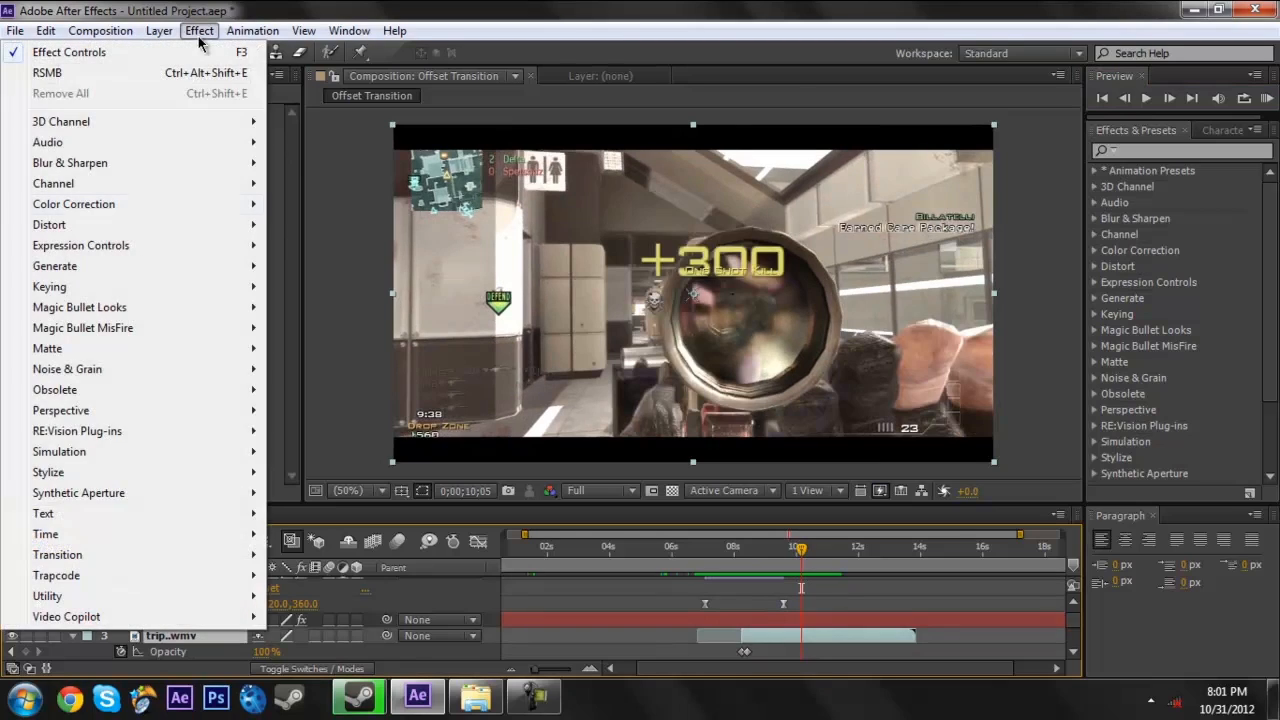
mouse_move(135, 441)
click(322, 535)
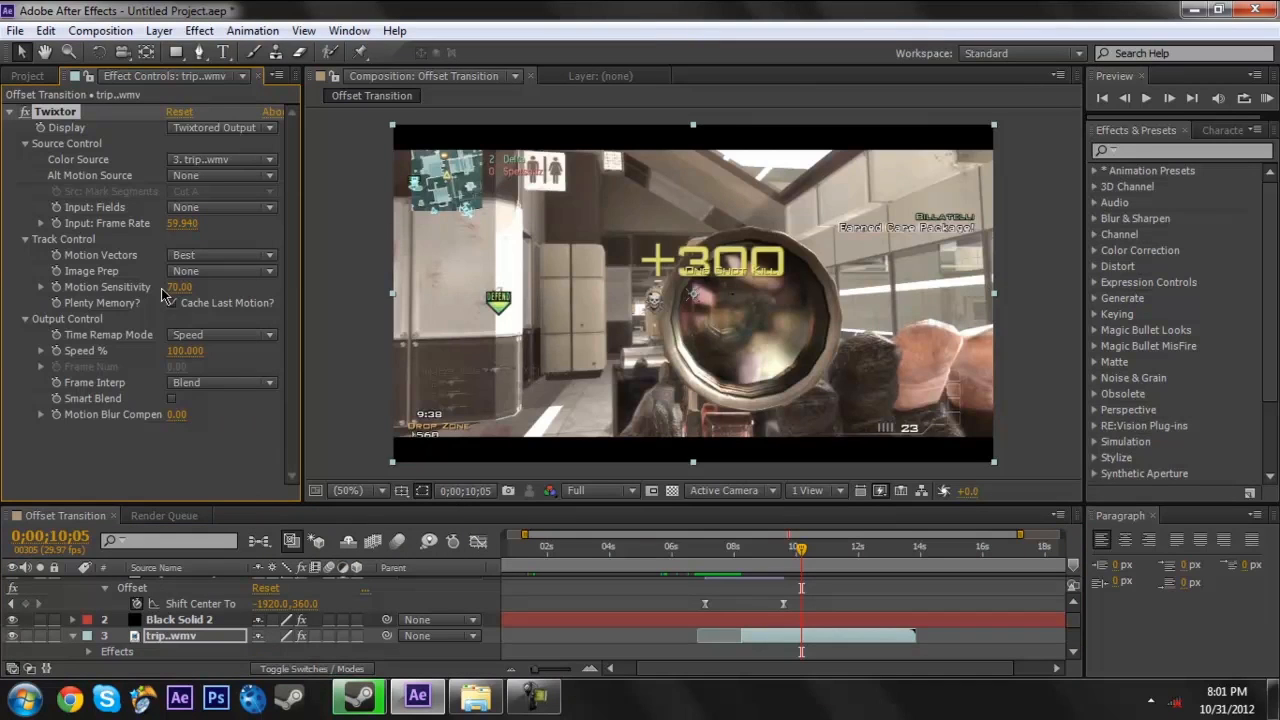
- Set Twixtor's Motion Sensitivity to 100 and keyframe Speed % at 100 on 0;00;10;05 and 1 on 0;00;10;06
text(0)
key(Return)
click(1169, 98)
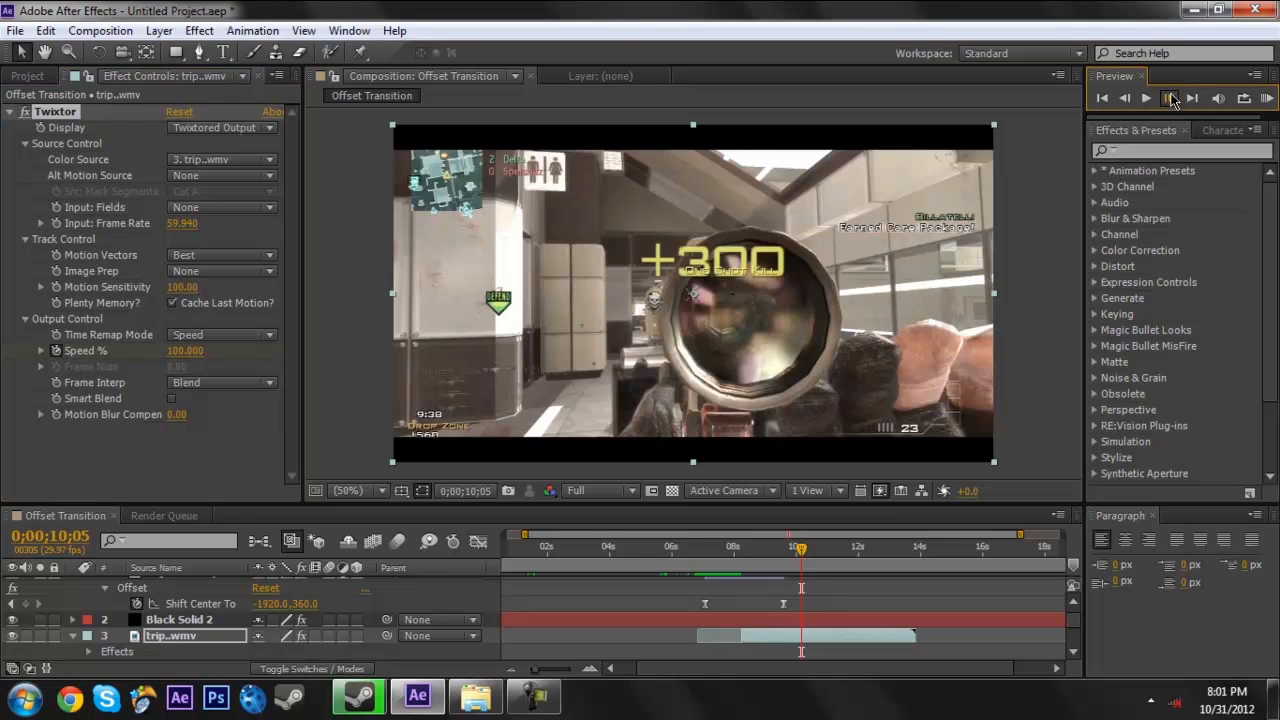
click(185, 351)
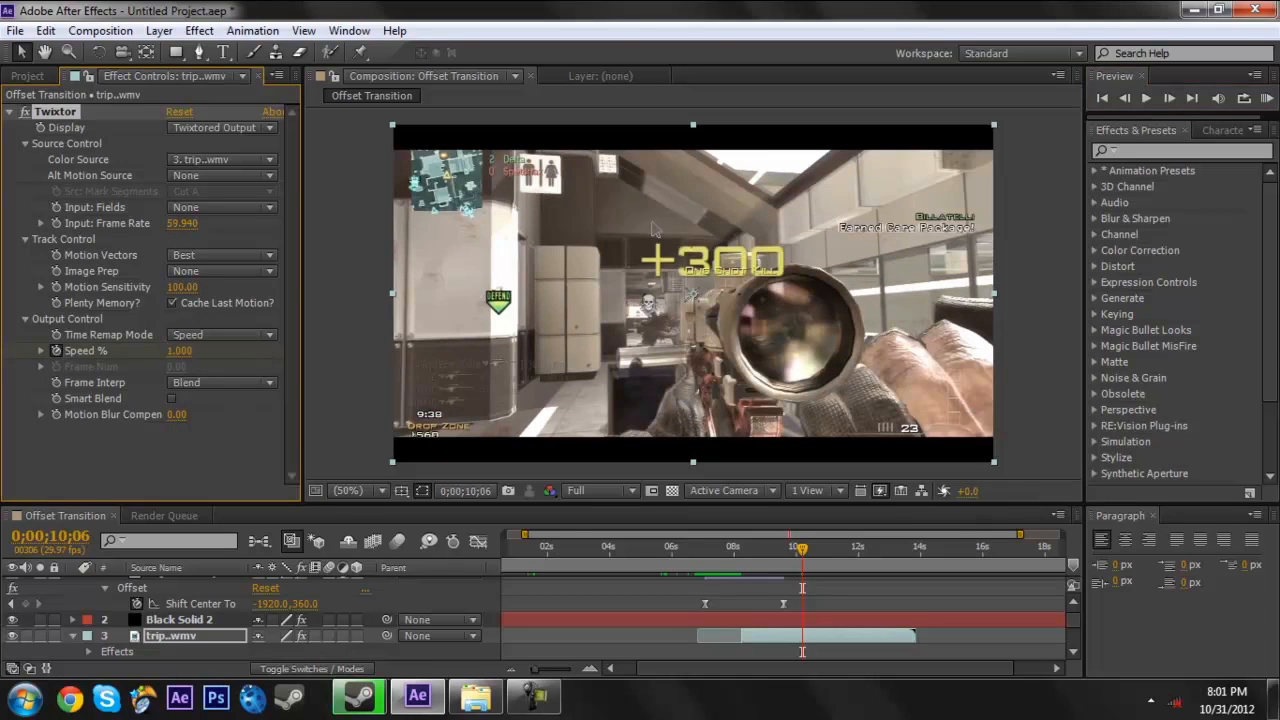
- Add a CC Jaws Completion keyframe at 85% to Black Solid 2 at 0;00;10;01, where the kill text first appears
mouse_move(805, 563)
mouse_down()
mouse_move(842, 557)
mouse_move(802, 554)
mouse_up()
click(1128, 97)
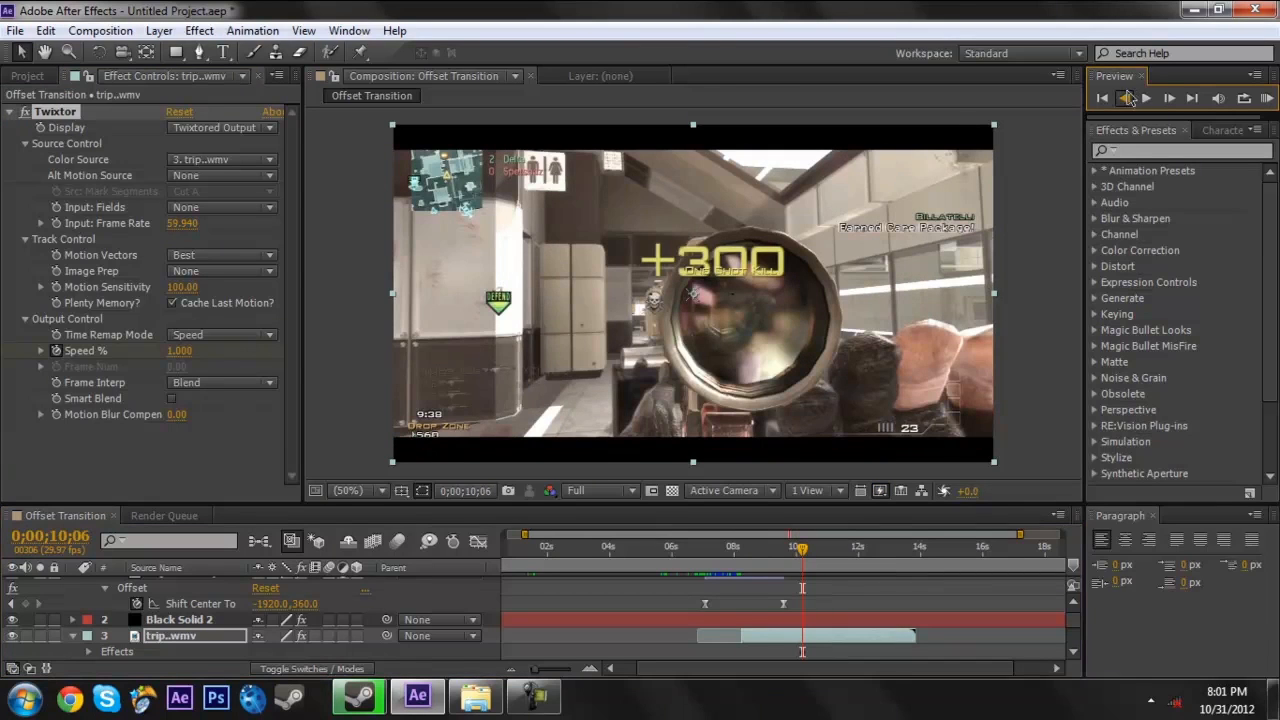
click(1128, 97)
click(1128, 97)
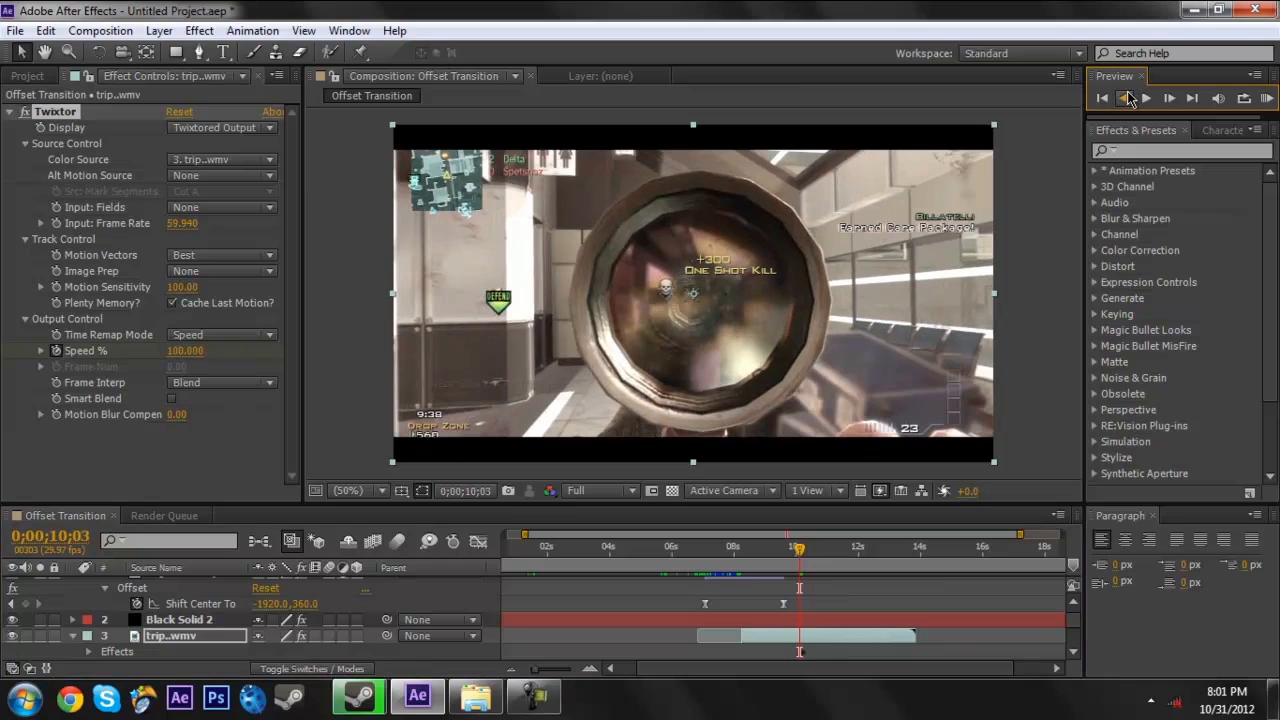
click(1128, 97)
click(1128, 97)
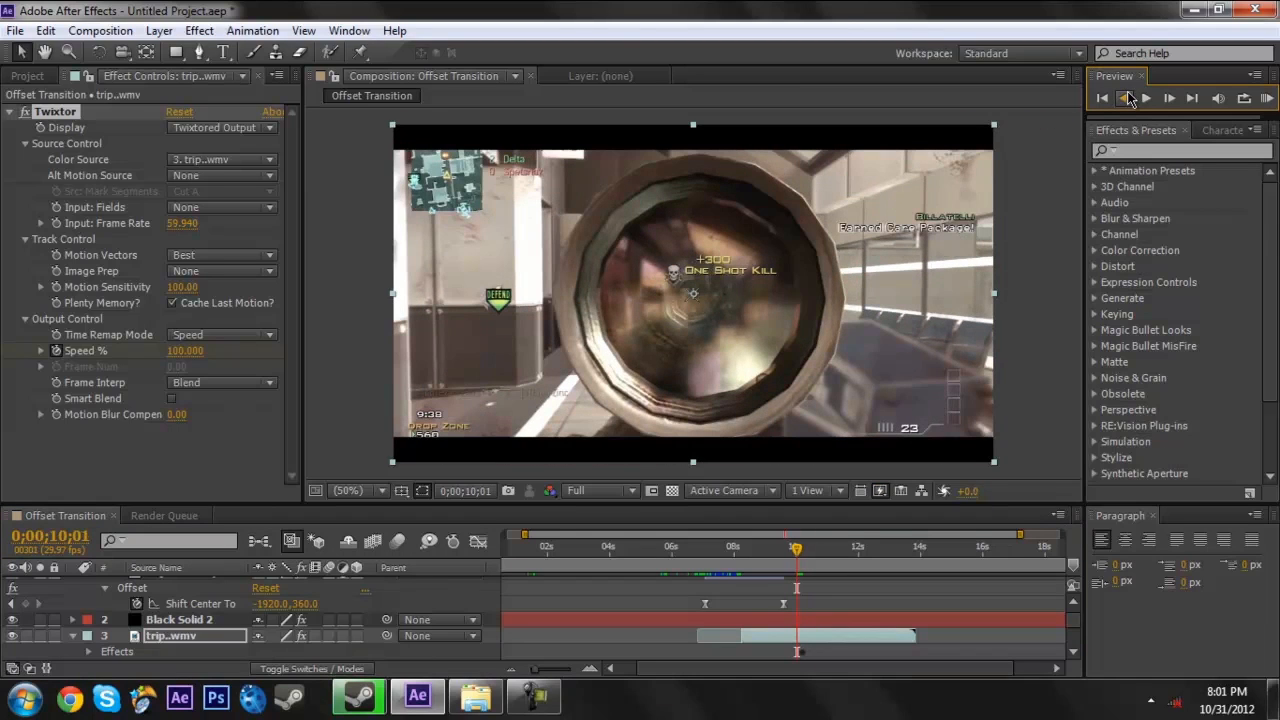
click(1128, 97)
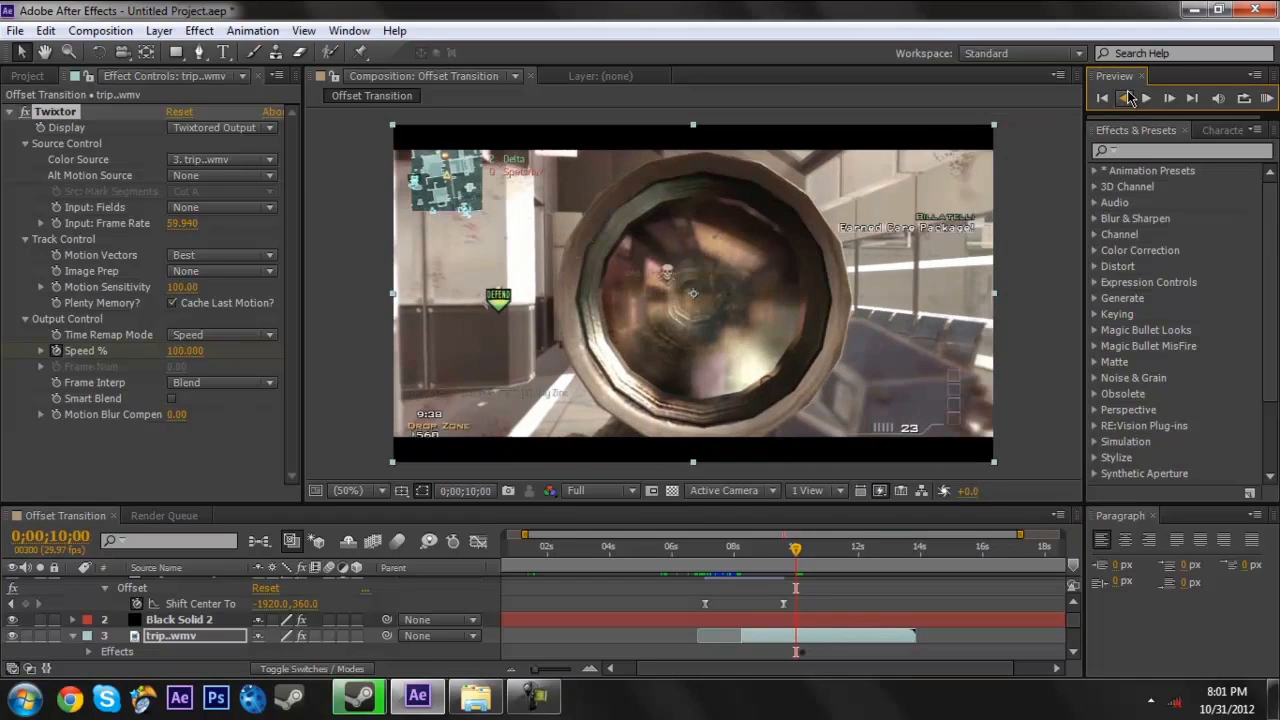
click(1170, 97)
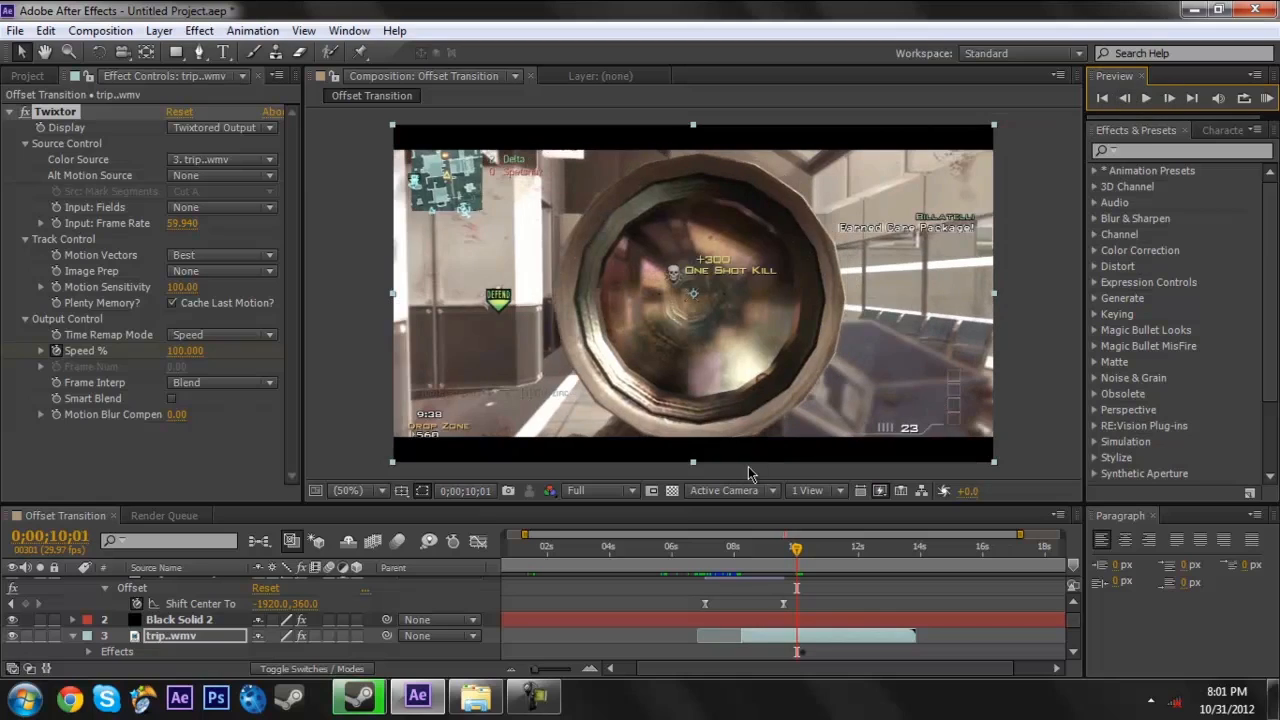
click(726, 613)
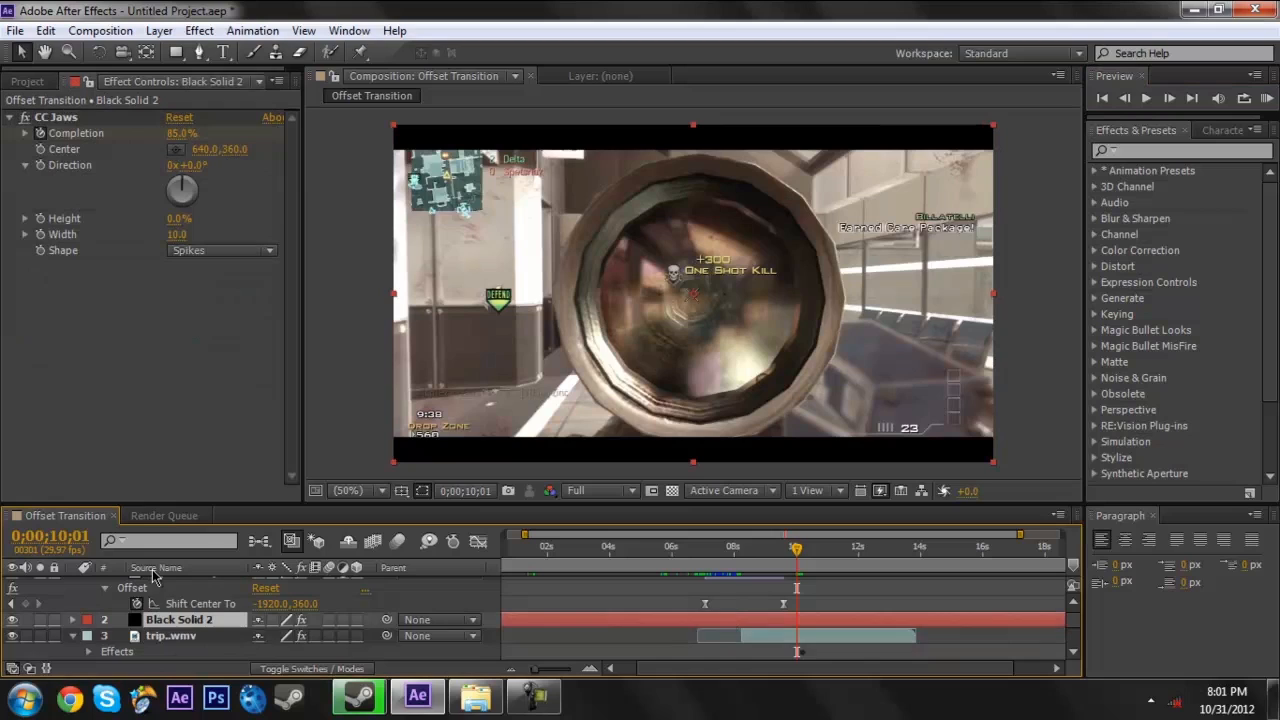
key(u)
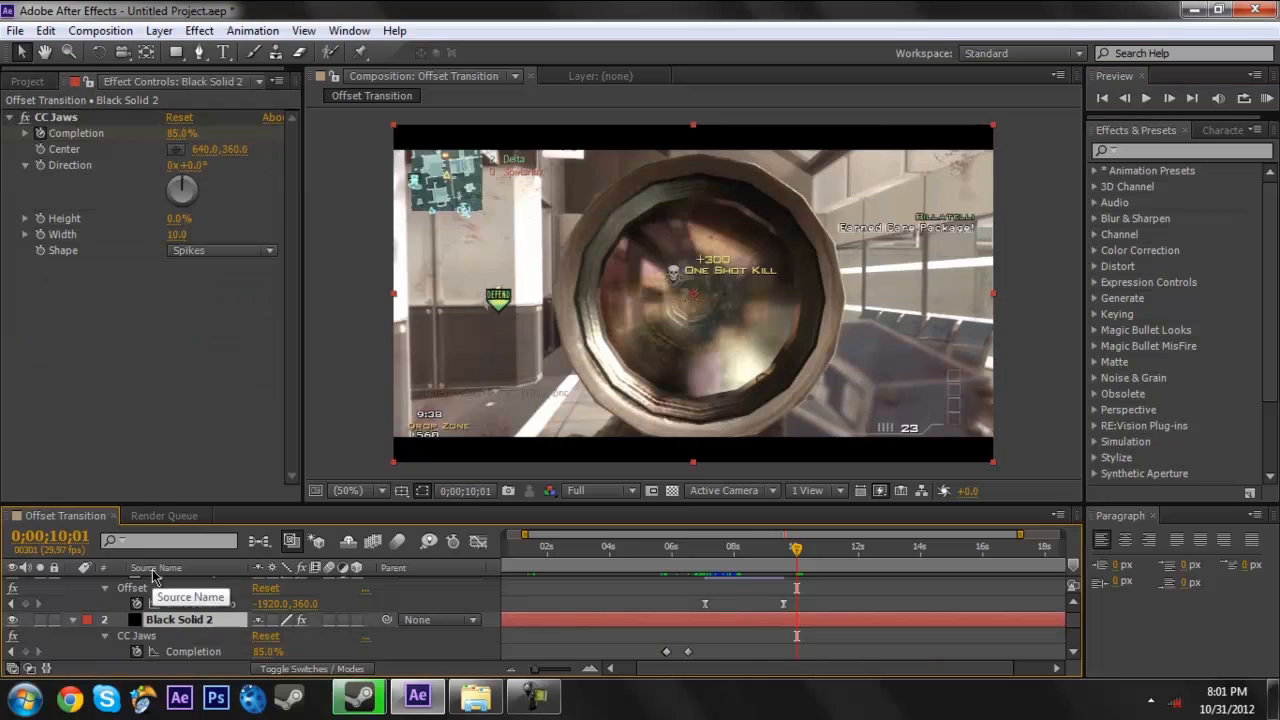
click(26, 651)
- Set the CC Jaws Completion to 40% at 0;00;10;02 and to 85% at 0;00;10;28
click(1169, 98)
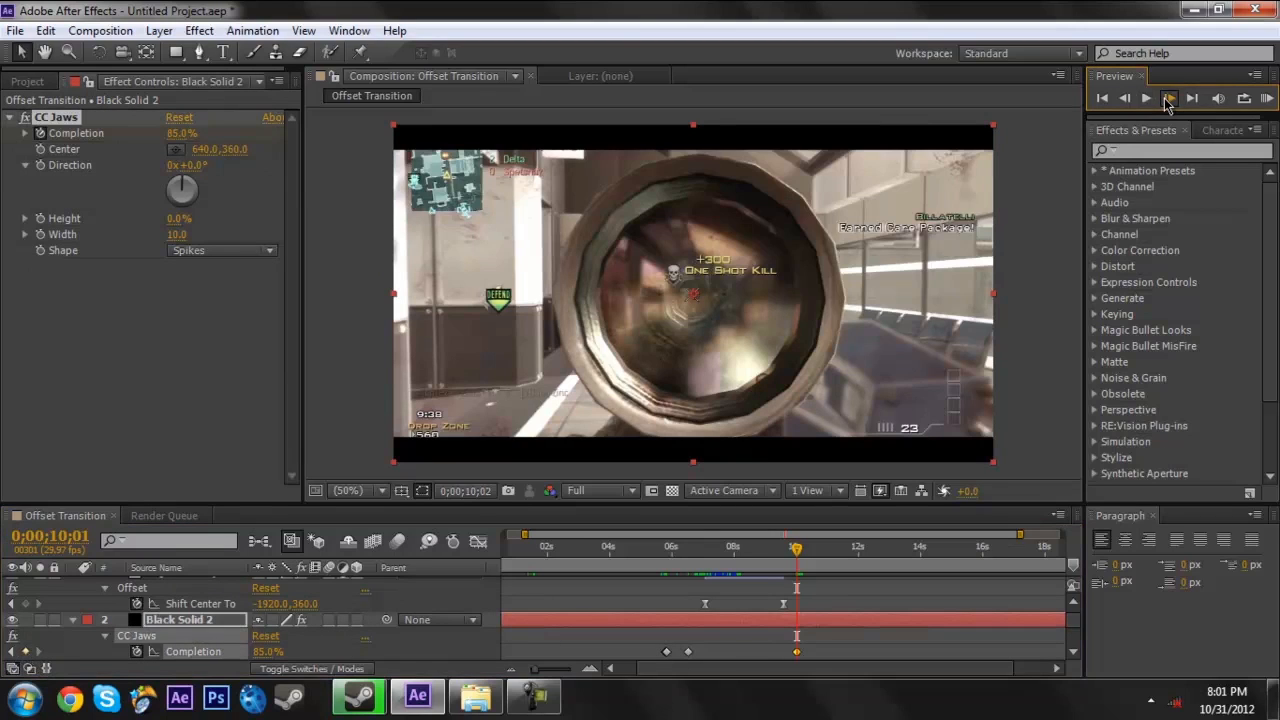
drag(262, 651, 217, 651)
drag(803, 557, 831, 557)
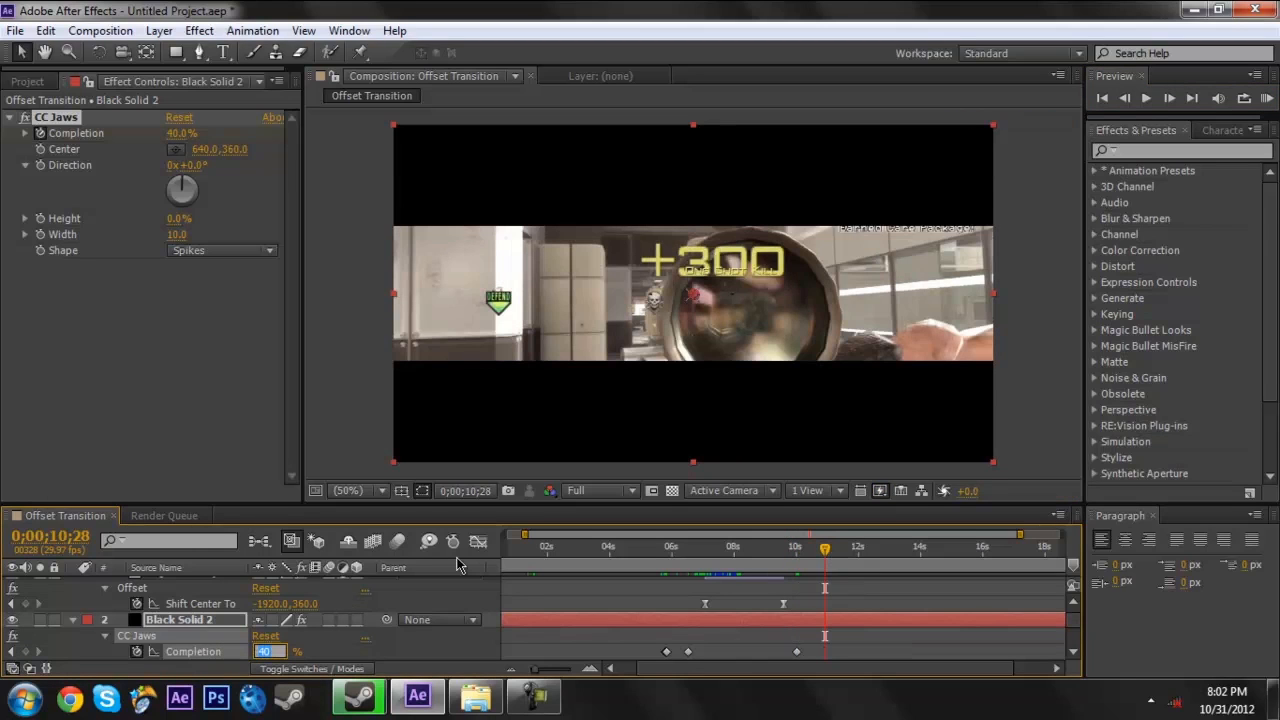
text(85)
key(Return)
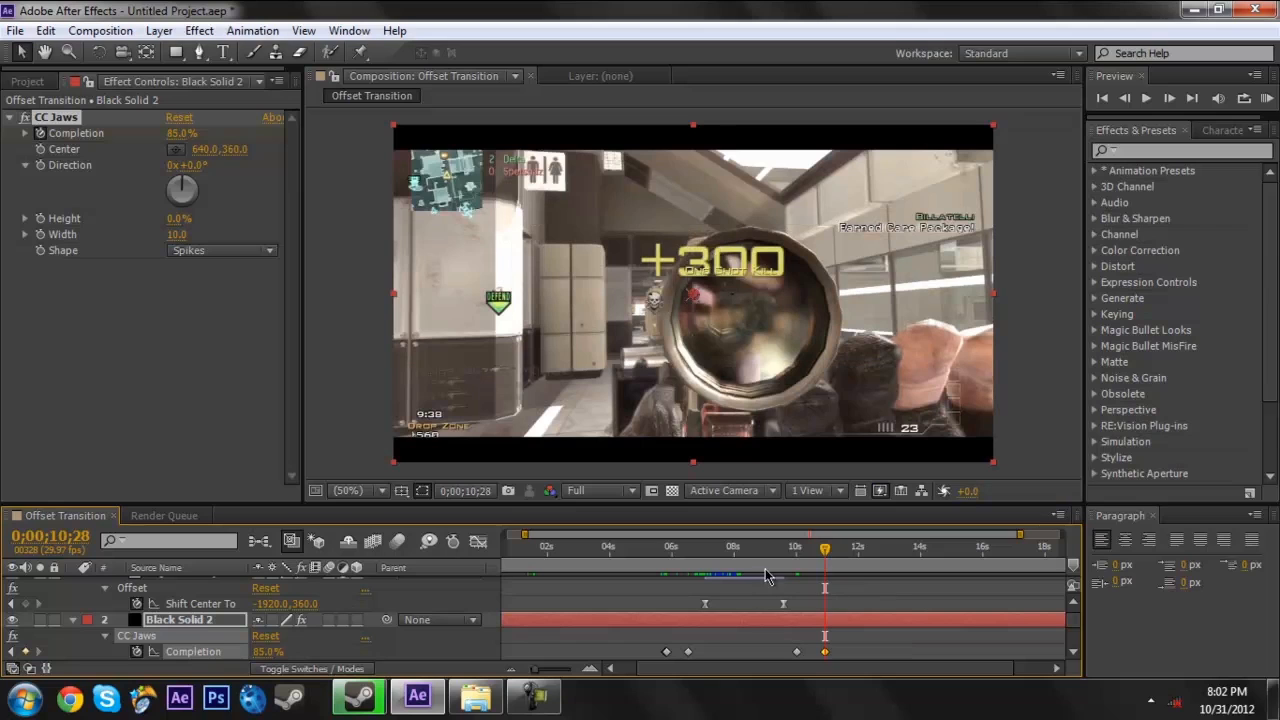
- Scrub through the new Completion keyframes to review the letterbox bar motion, ending at 0;00;10;28
click(795, 561)
drag(795, 561, 852, 556)
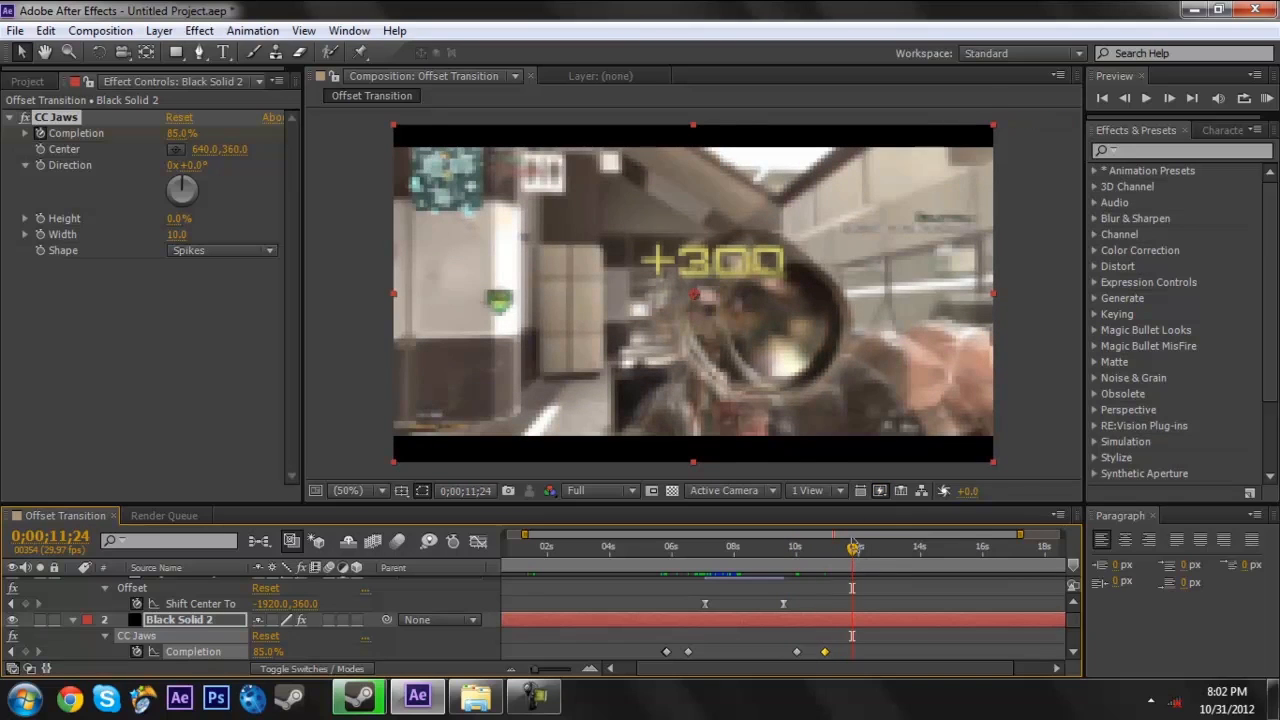
drag(860, 545, 826, 557)
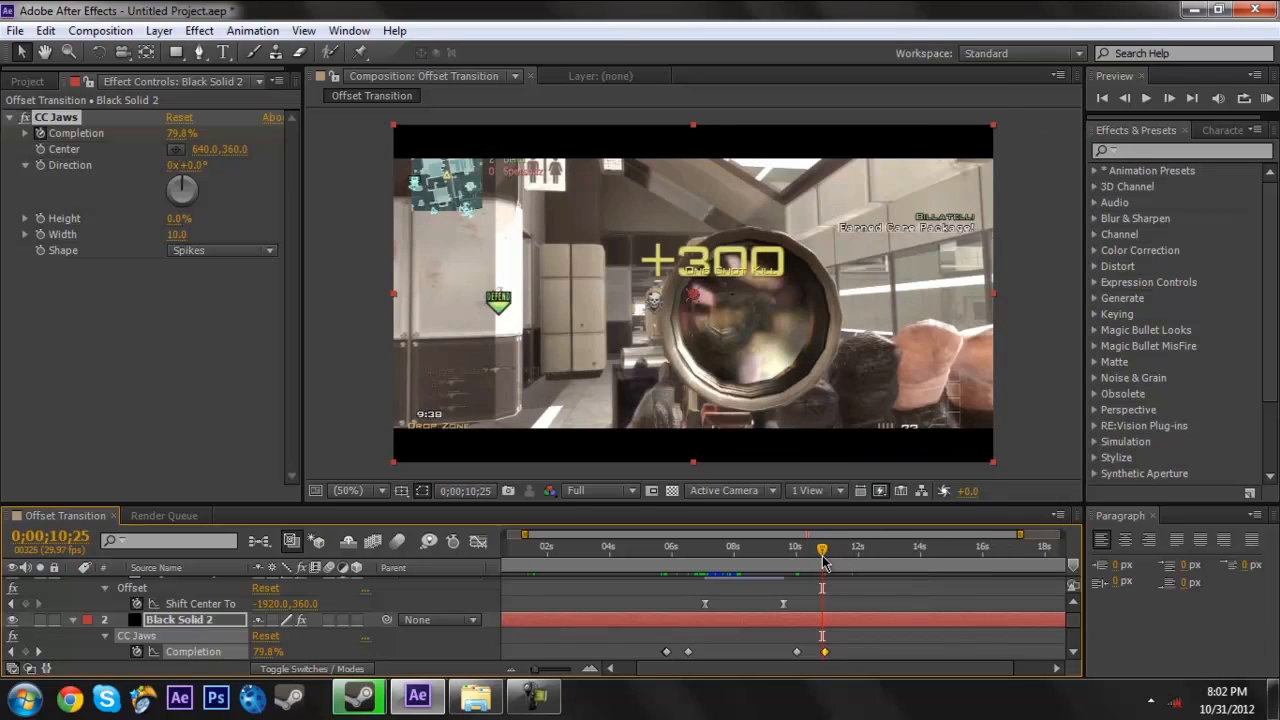
drag(824, 557, 826, 561)
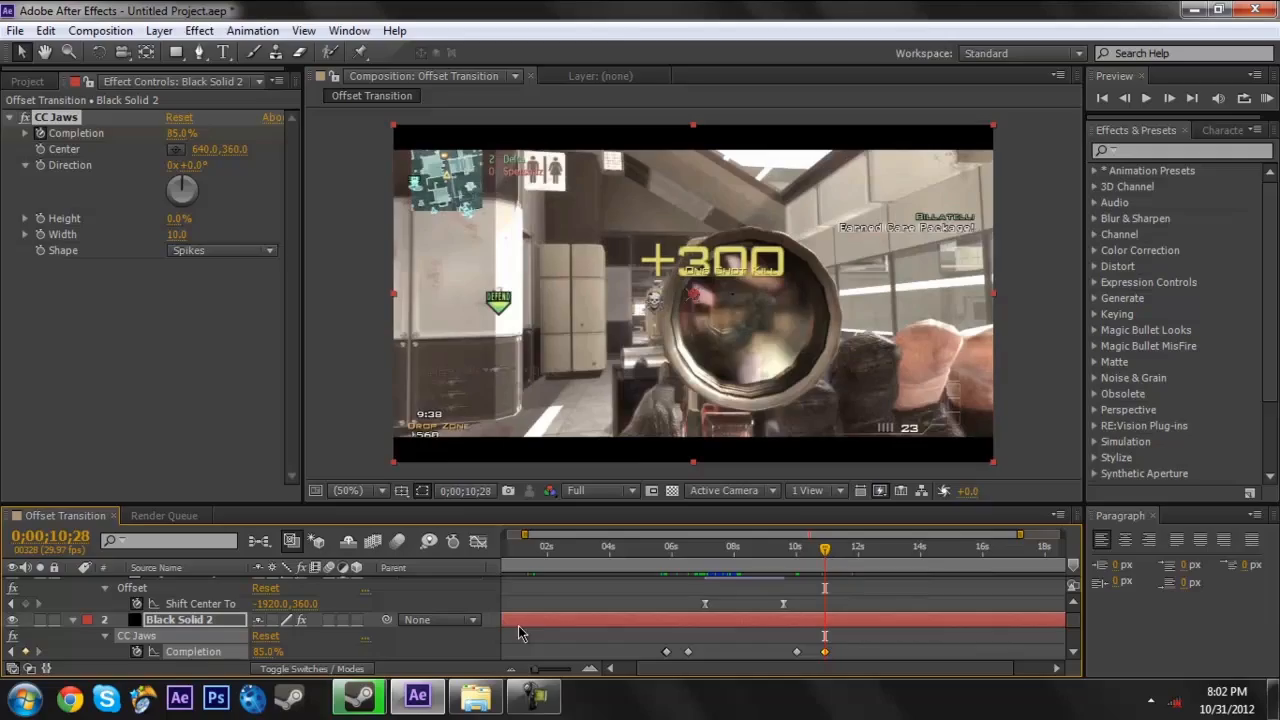